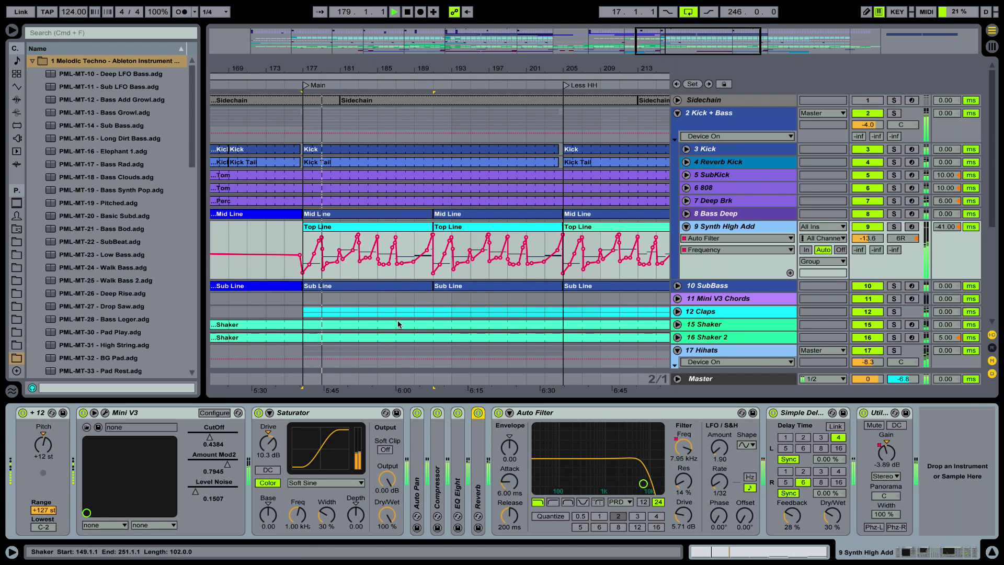
- View the Mini V editor, then fold Saturator and unfold Auto Pan and Compressor
click(99, 427)
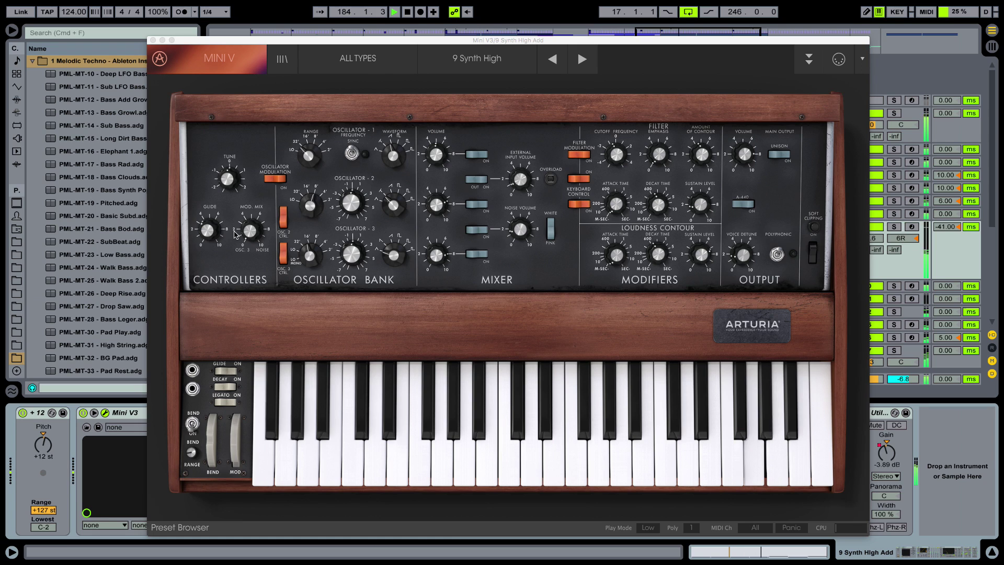
click(152, 40)
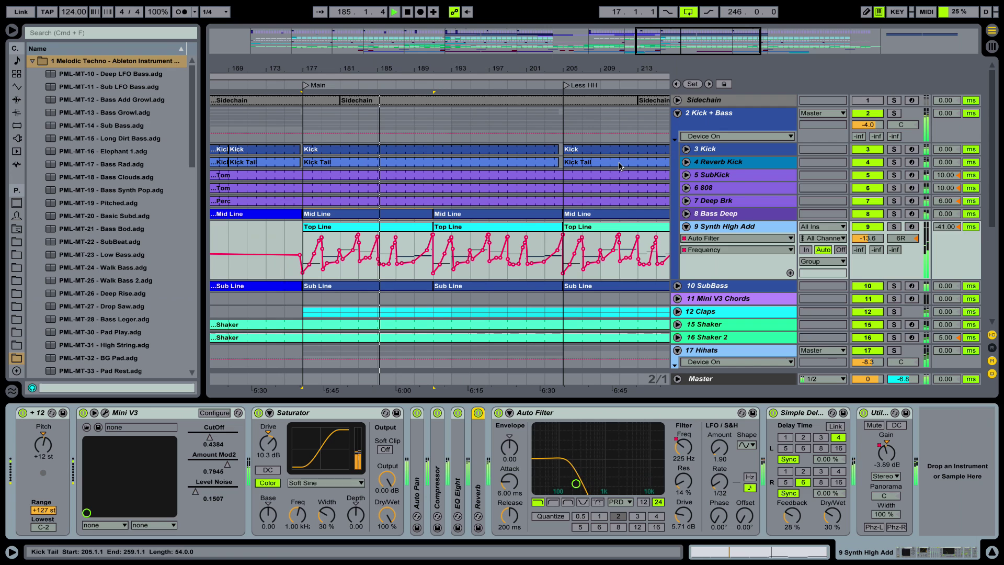
double_click(315, 412)
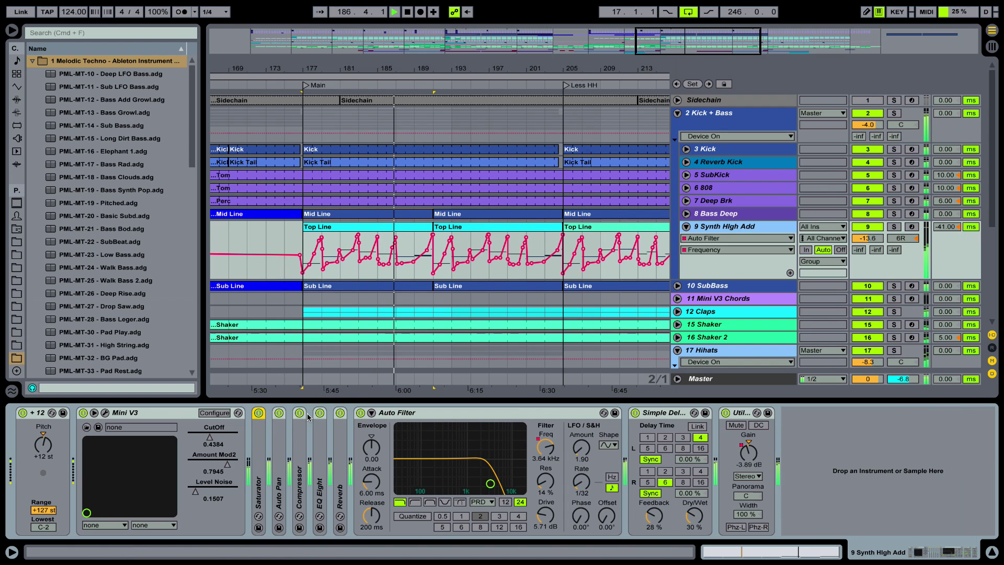
double_click(279, 453)
double_click(425, 437)
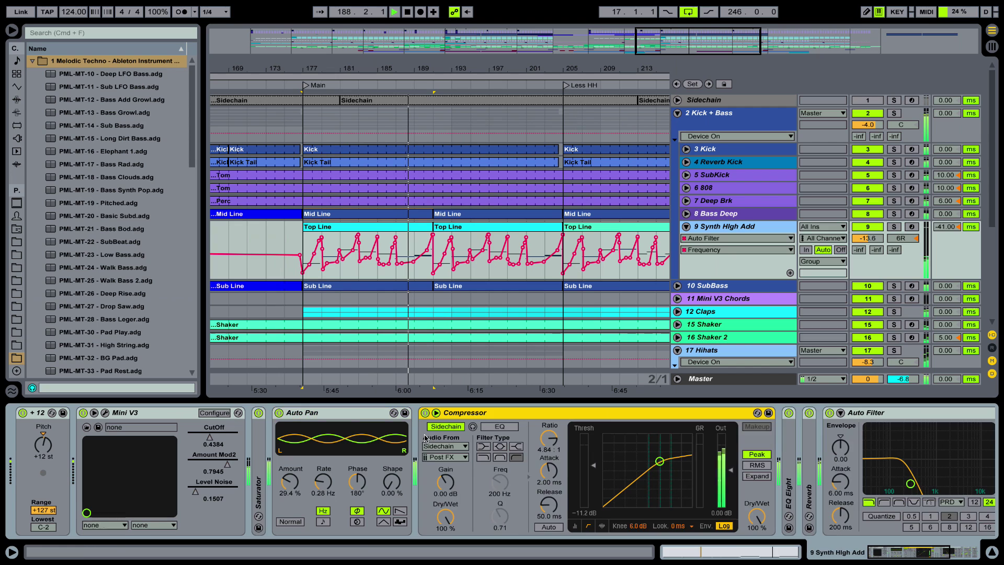
- Fold Compressor and EQ Eight, open out Reverb, stop playback, and recheck the Mini V editor
double_click(450, 413)
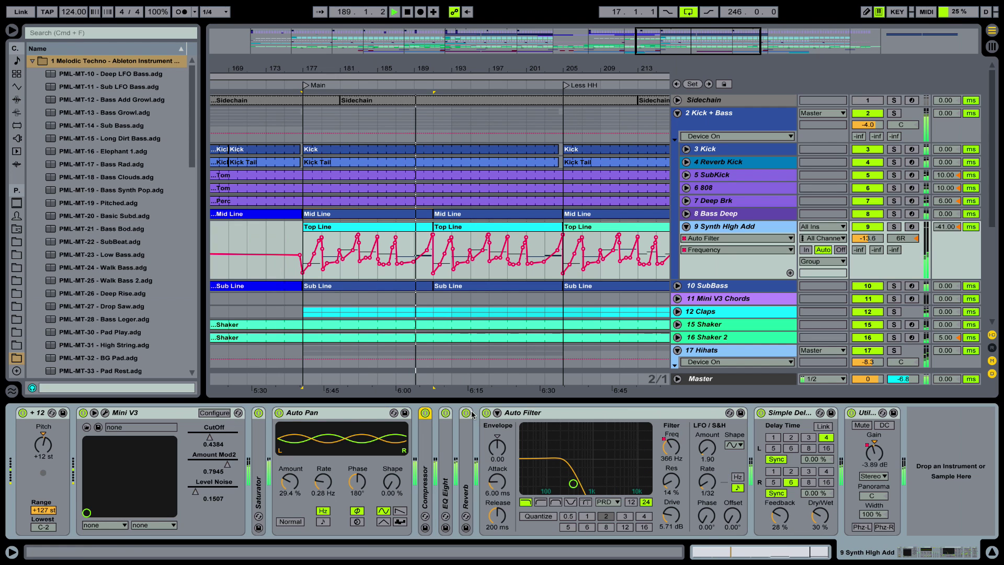
double_click(445, 450)
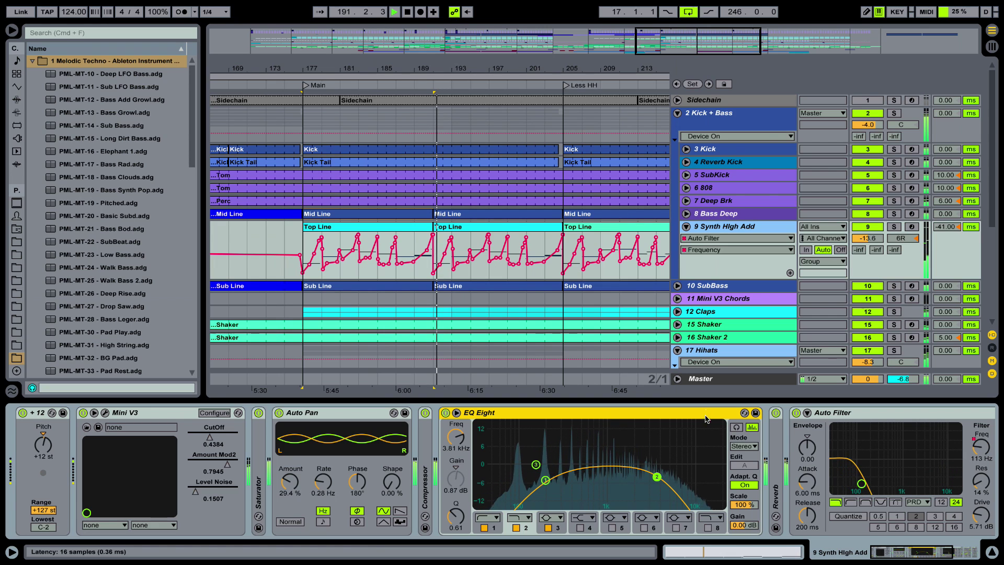
double_click(775, 471)
double_click(669, 412)
key(space)
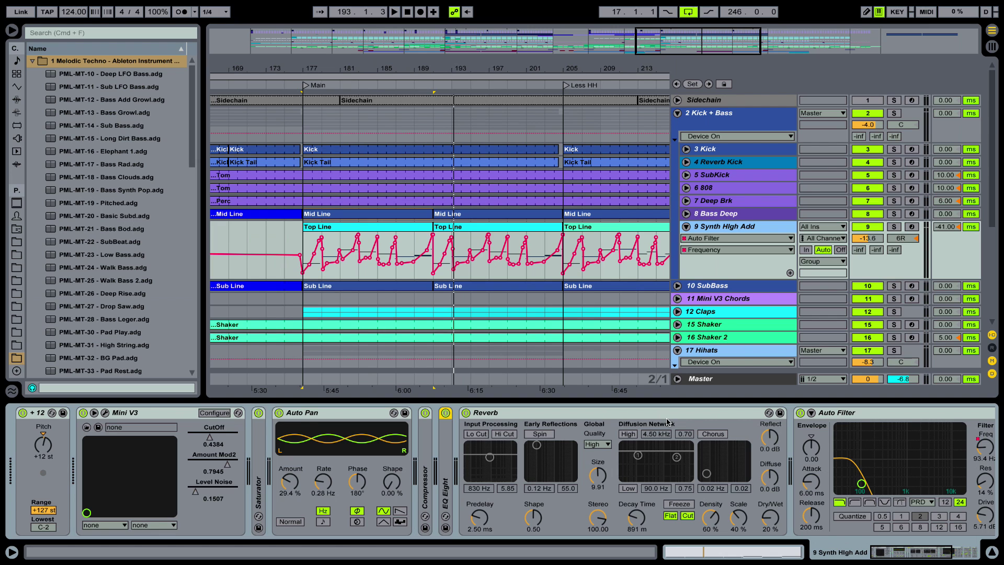
click(105, 412)
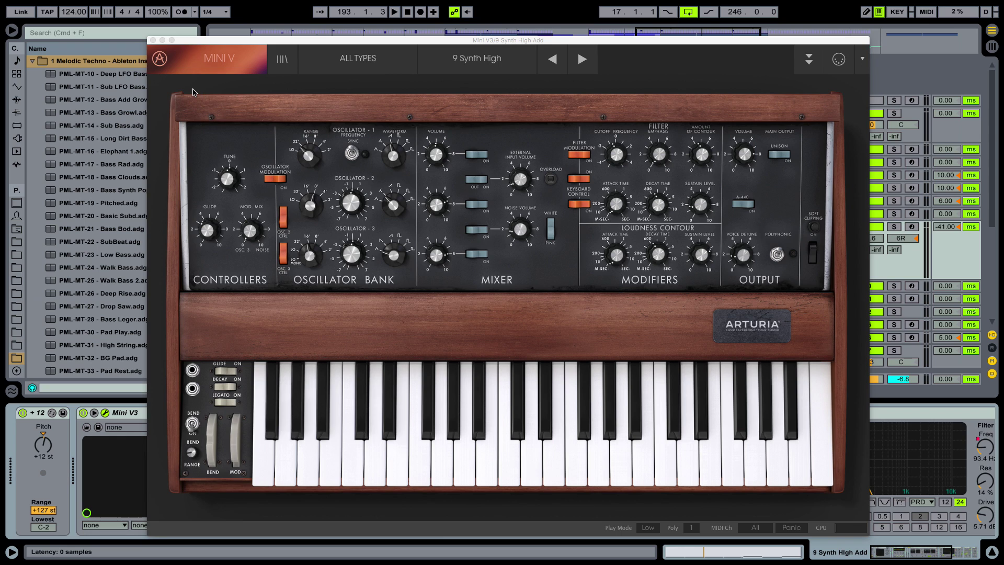
click(153, 40)
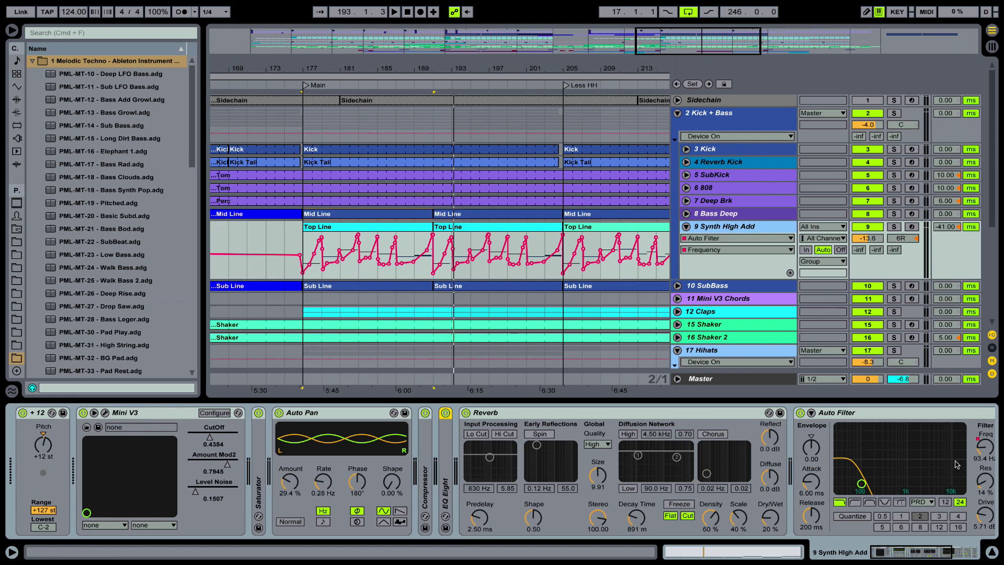
- Zoom out to bar 265 and duplicate the Synth High Add track
drag(627, 71, 496, 75)
drag(606, 67, 515, 69)
click(519, 230)
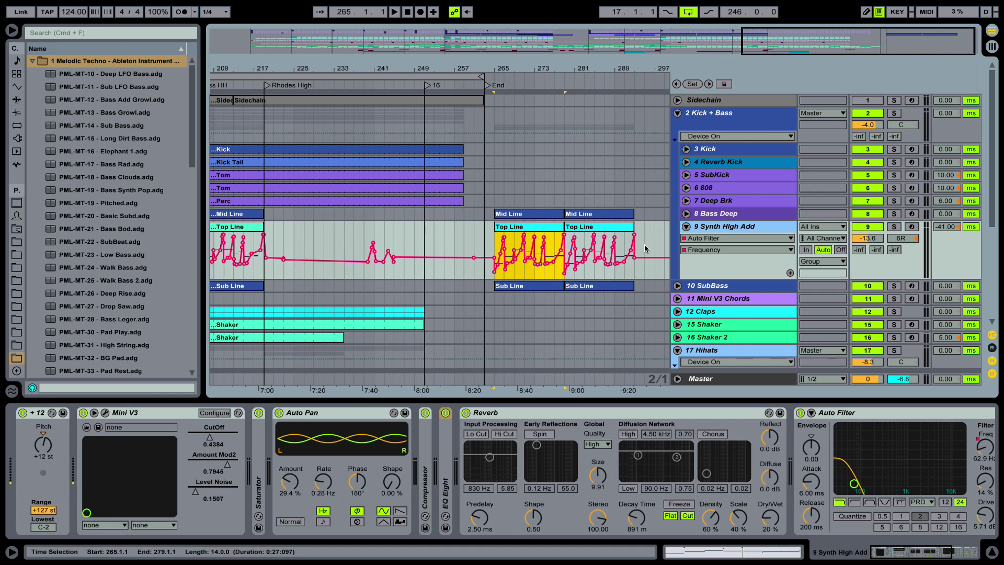
click(749, 227)
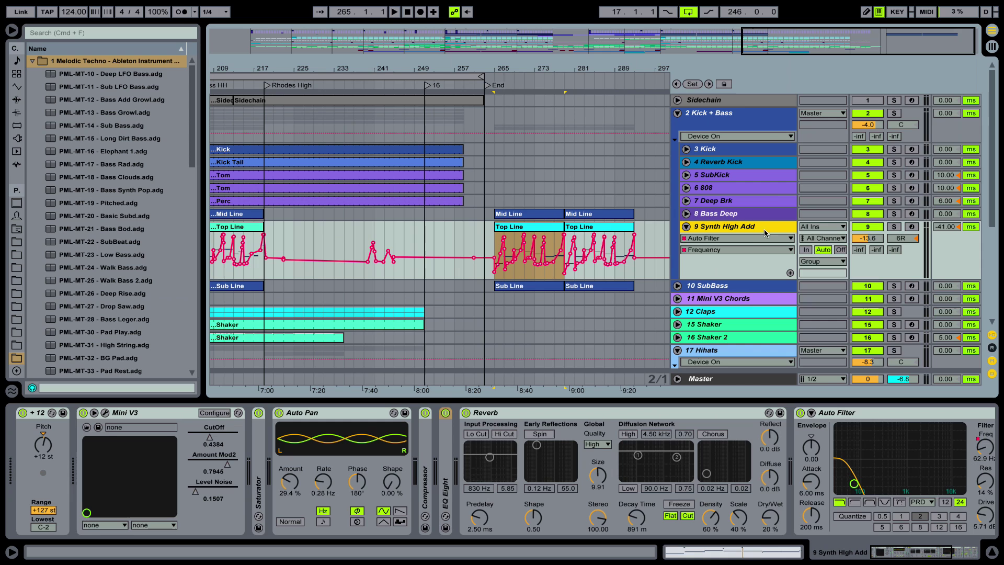
right_click(751, 228)
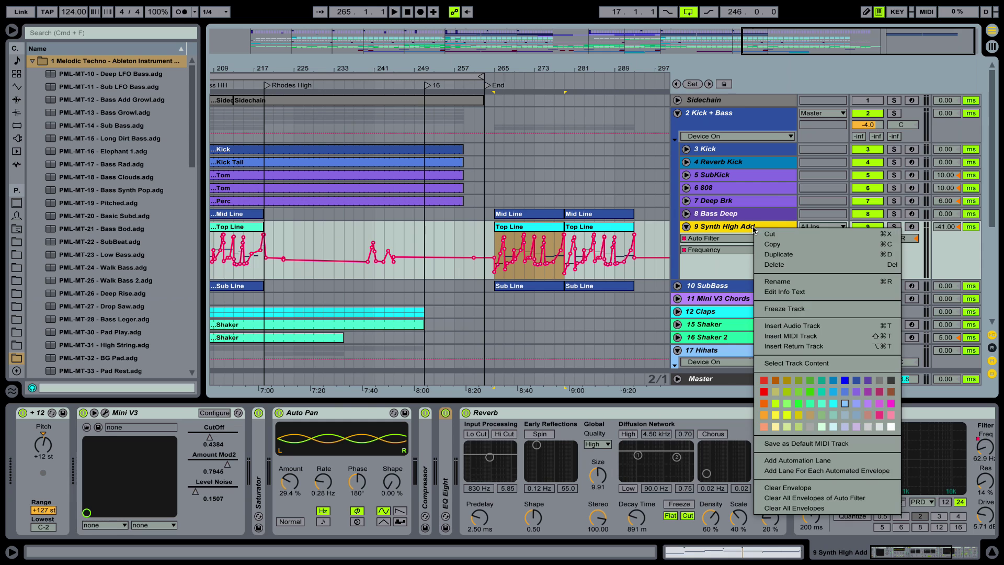
click(800, 255)
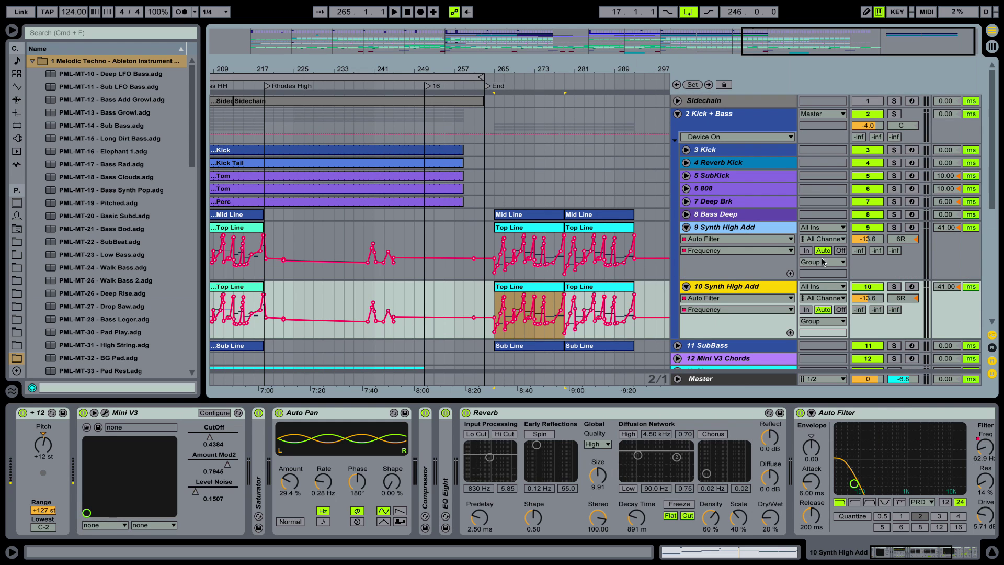
- Solo the new track 10 and play its Top Line clip from bar 265
click(893, 287)
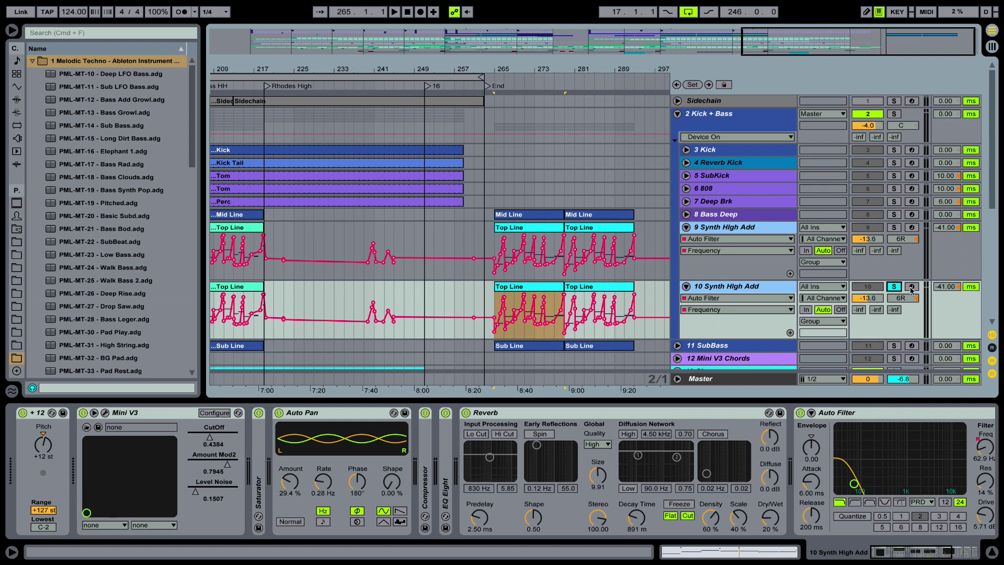
click(515, 286)
key(space)
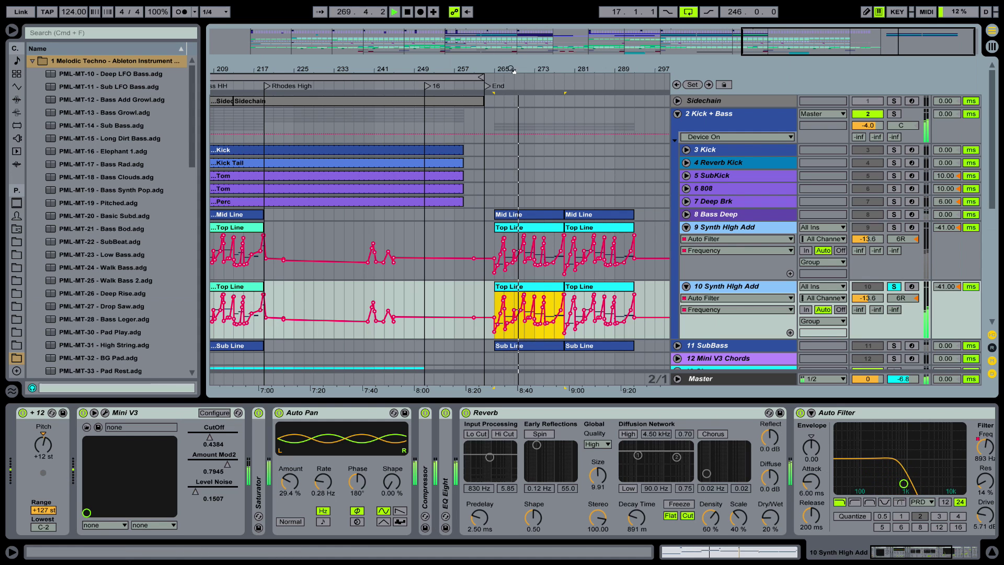
drag(504, 62, 505, 66)
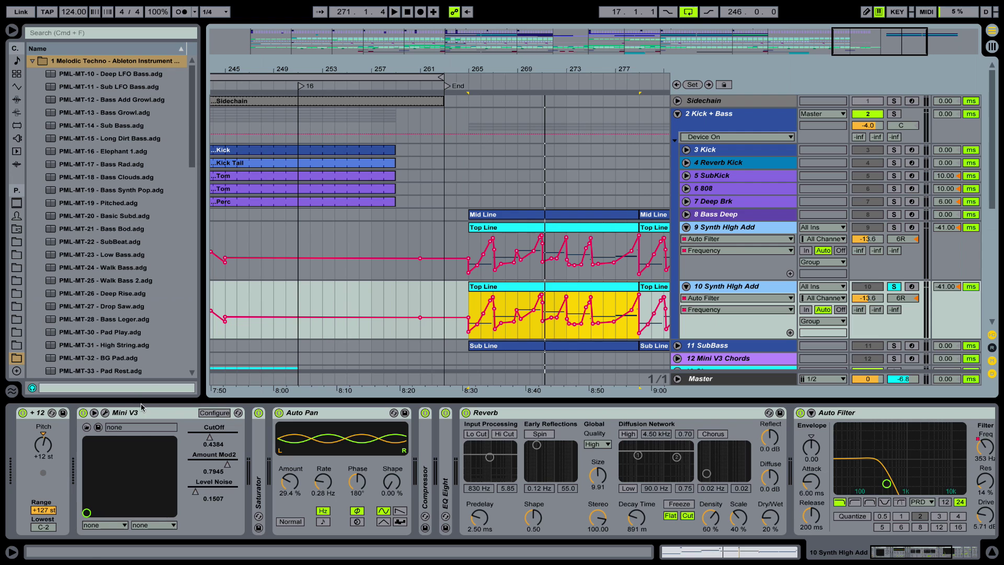
- Load the Blank template preset on track 10's Mini V via a 'Bla' preset search
click(105, 412)
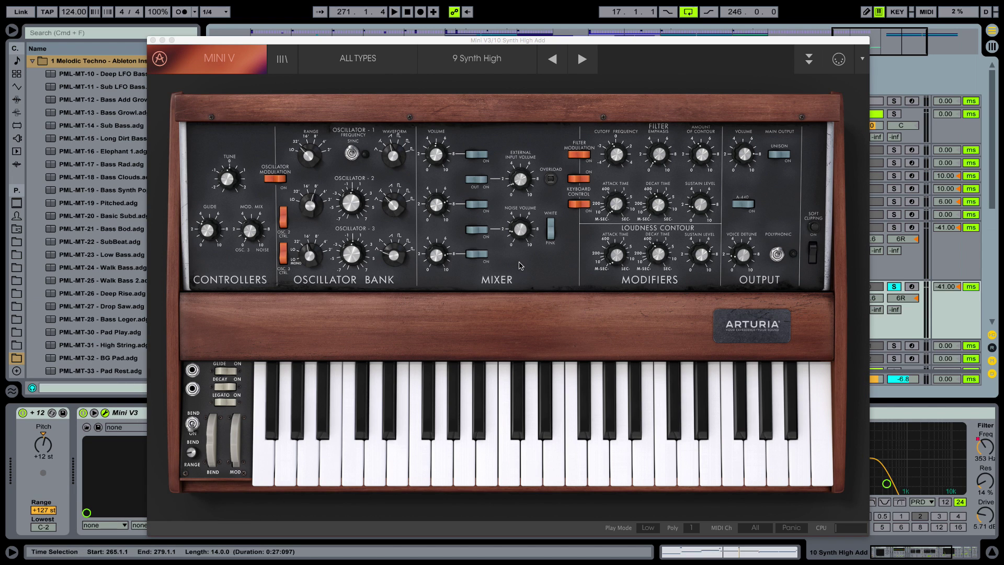
click(282, 59)
click(235, 102)
text(Blank)
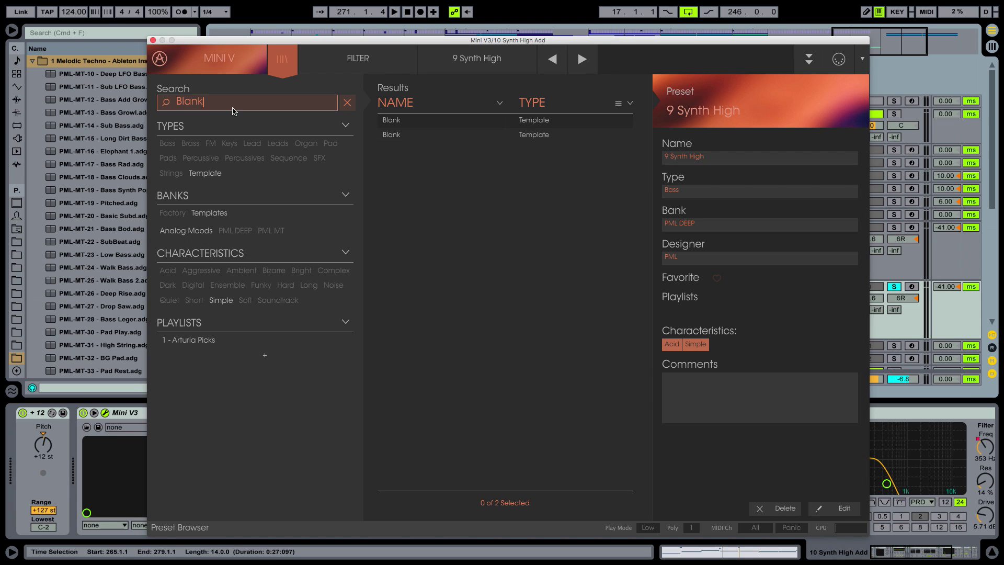
click(411, 120)
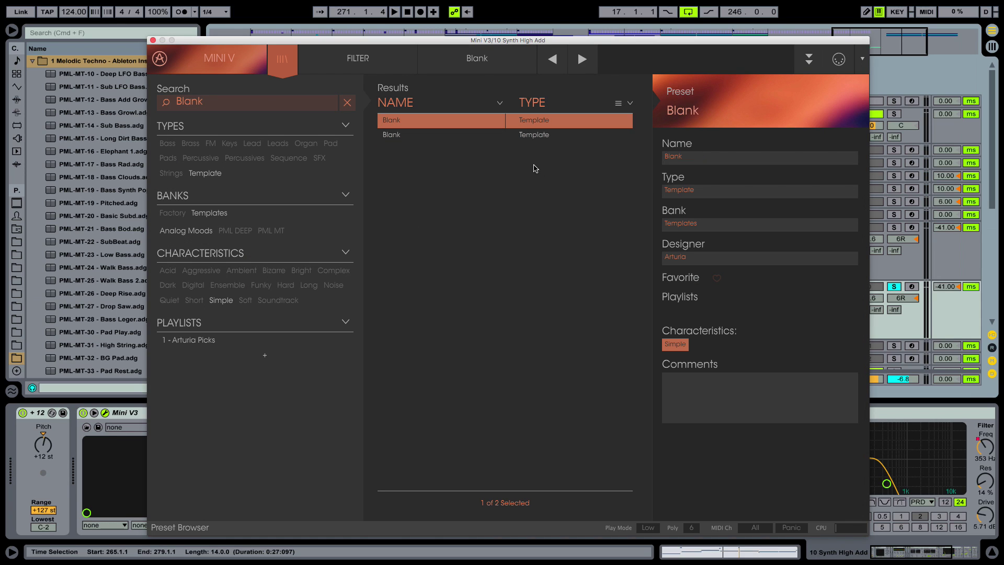
double_click(433, 124)
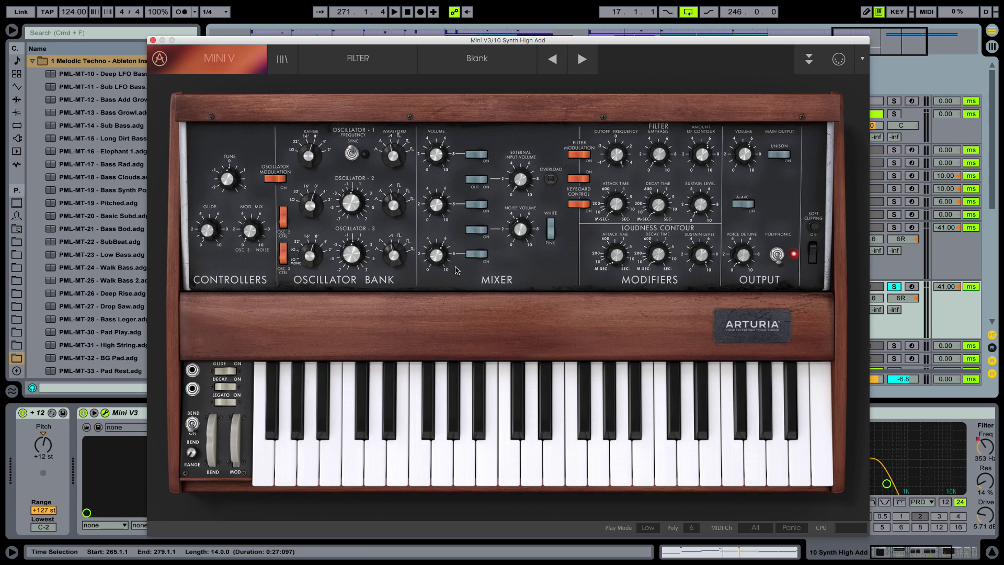
- Close the Mini V editor and fold the Auto Pan, Reverb and Auto Filter devices
click(153, 40)
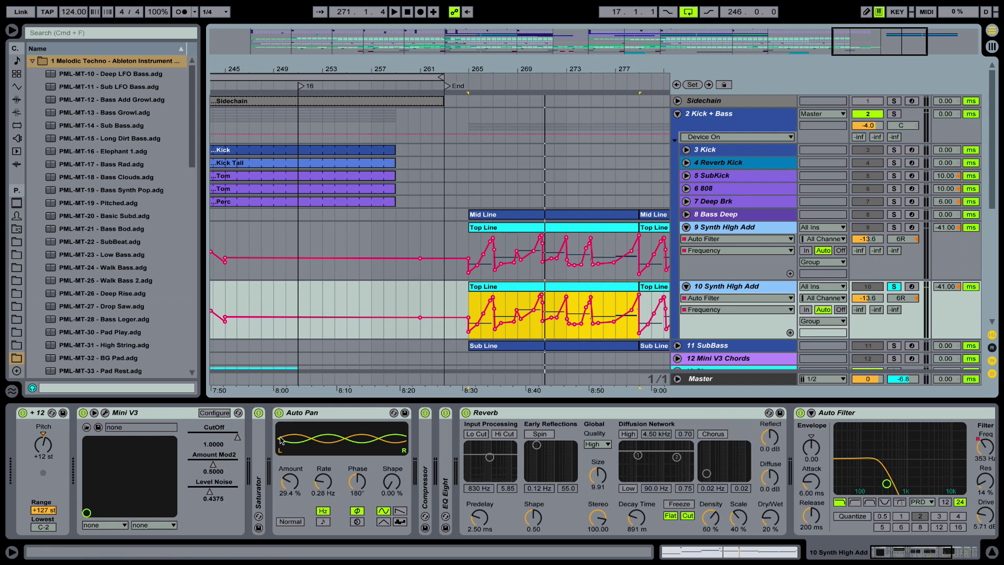
click(306, 413)
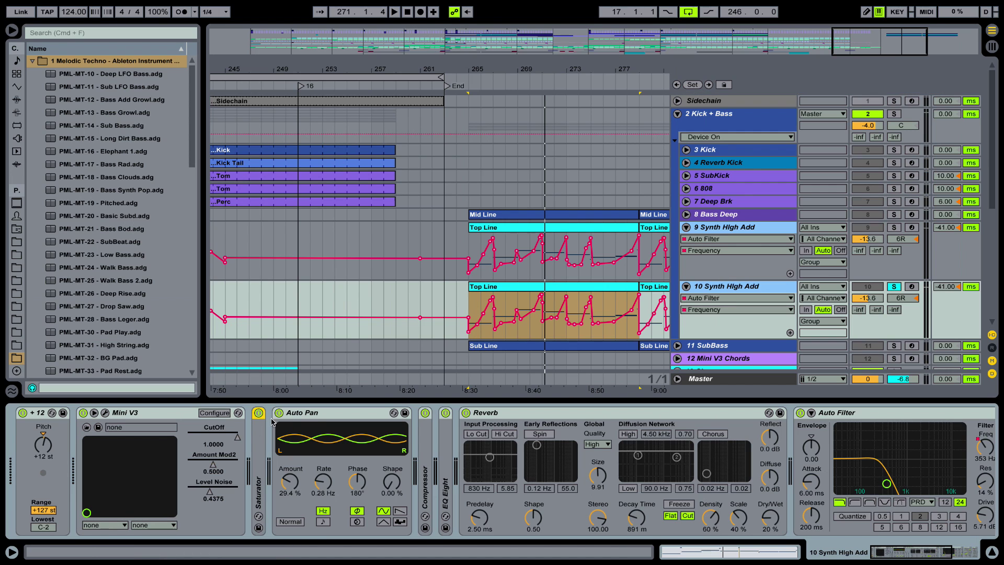
double_click(308, 412)
double_click(368, 412)
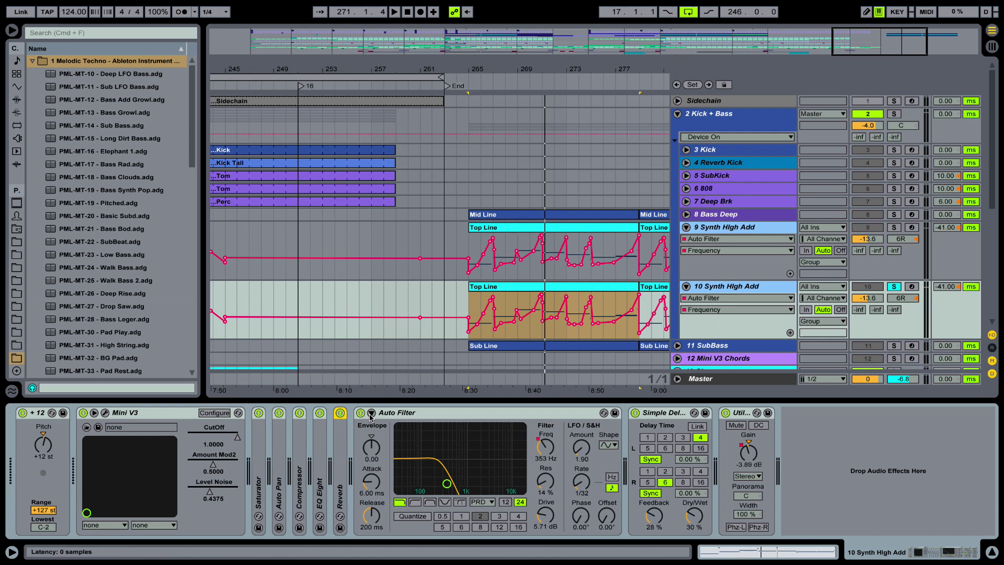
double_click(422, 417)
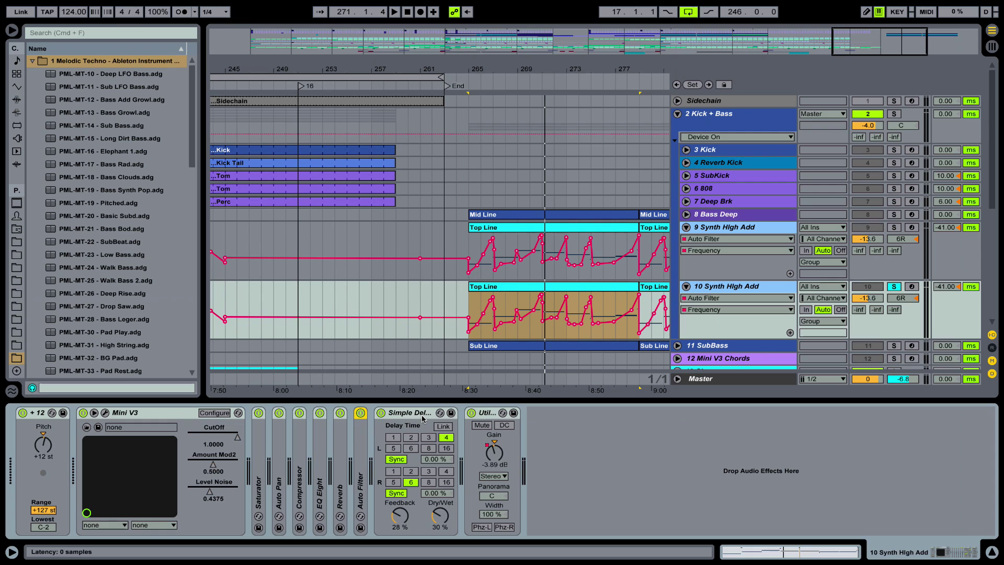
- Group the selected effects into an Audio Effect Rack and switch off Kick + Bass's Bass Device
right_click(257, 432)
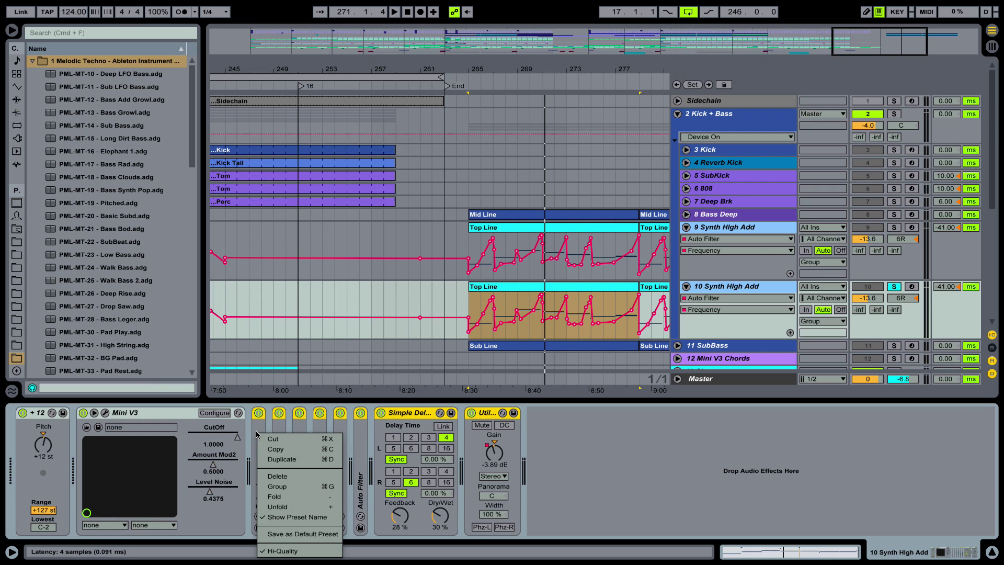
click(306, 486)
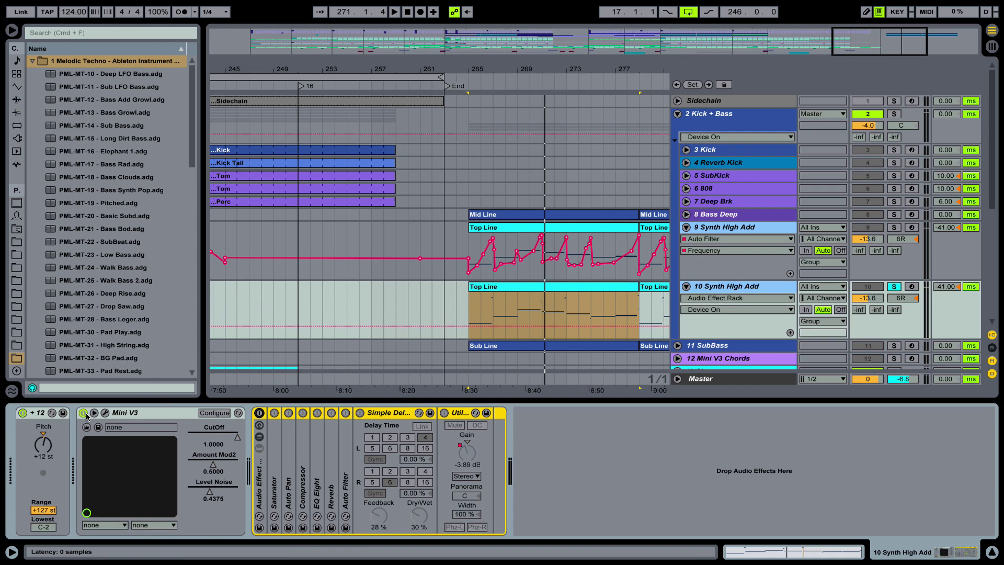
click(707, 121)
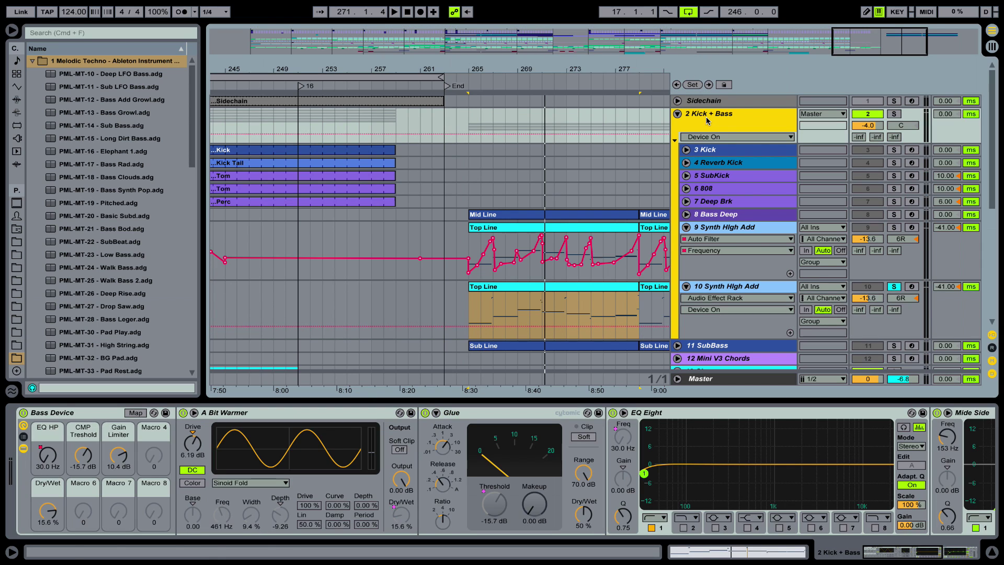
click(24, 413)
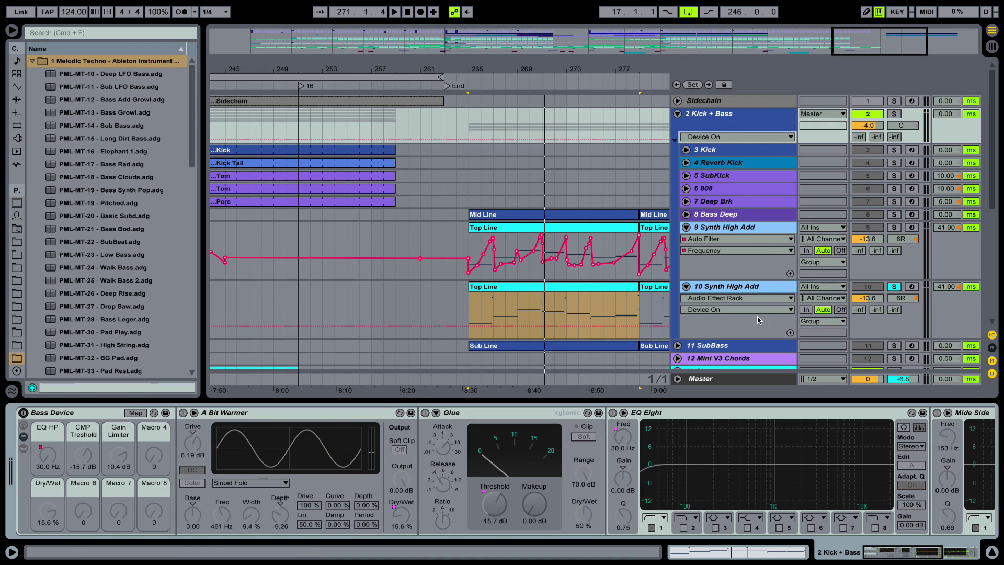
click(992, 551)
click(589, 287)
double_click(589, 287)
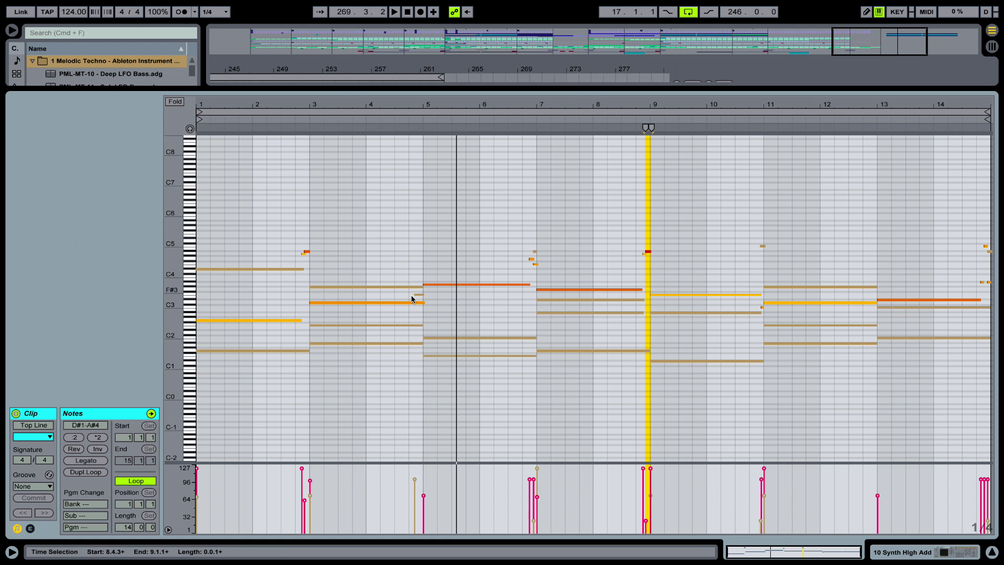
drag(176, 312, 175, 340)
click(224, 262)
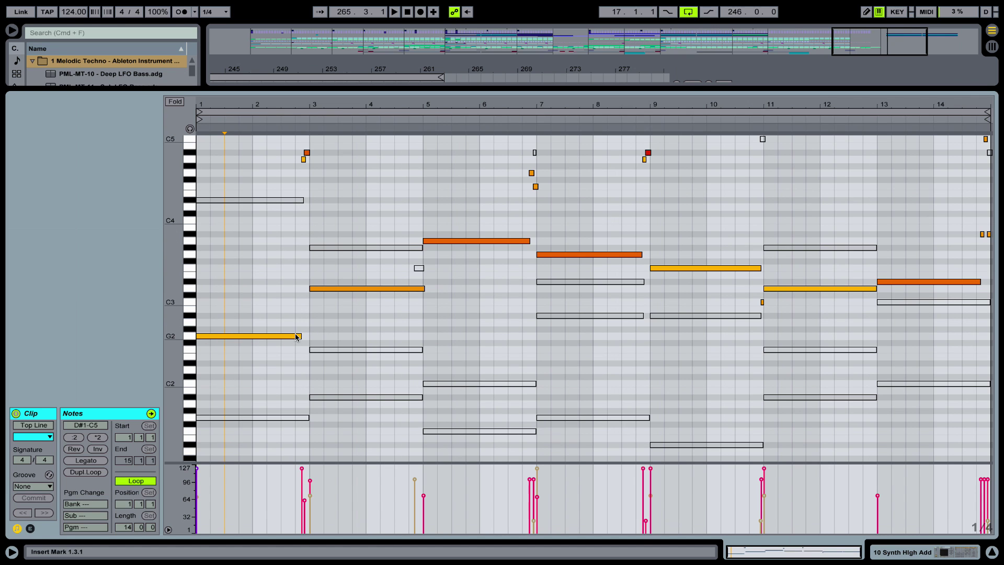
drag(297, 101, 350, 176)
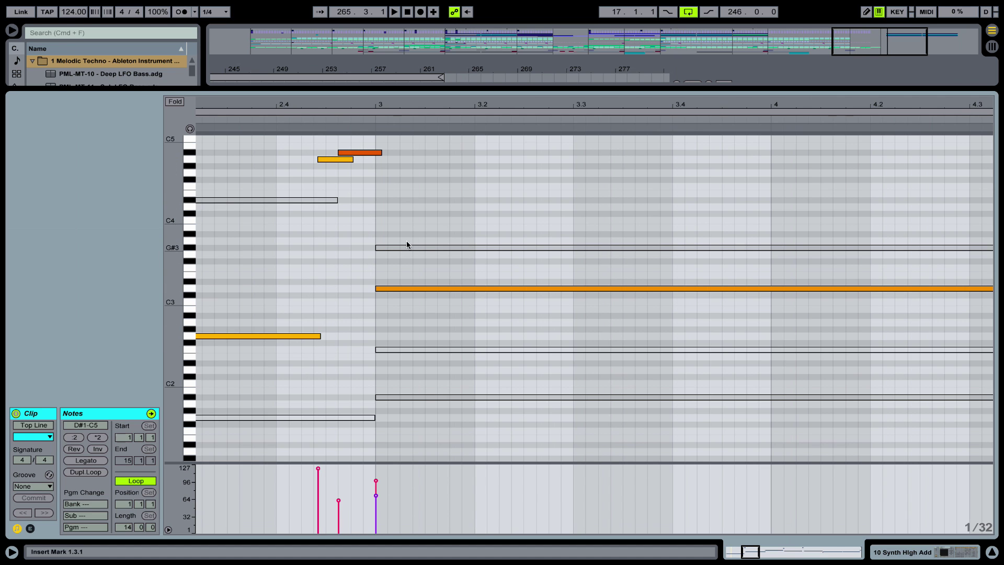
drag(464, 107, 465, 63)
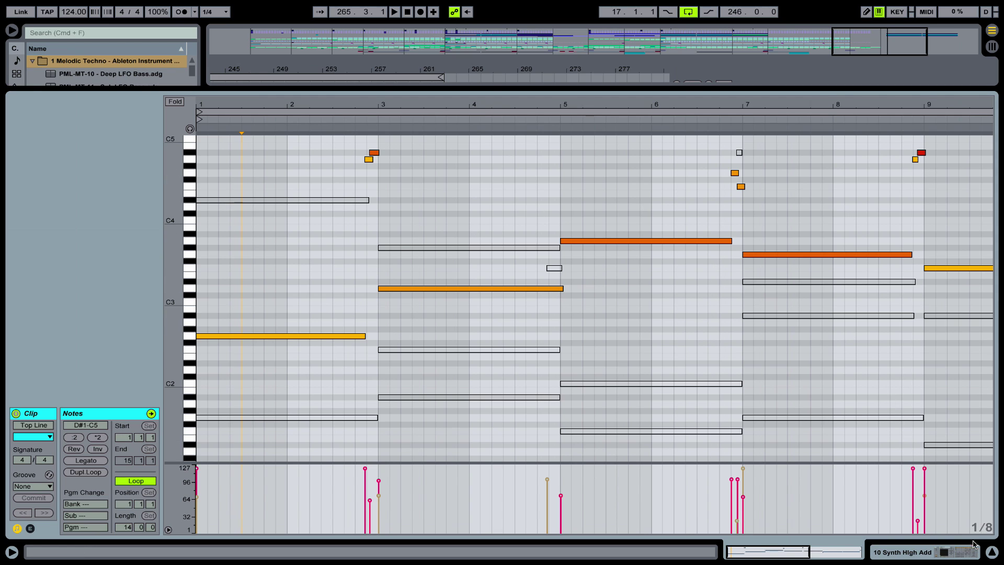
click(992, 551)
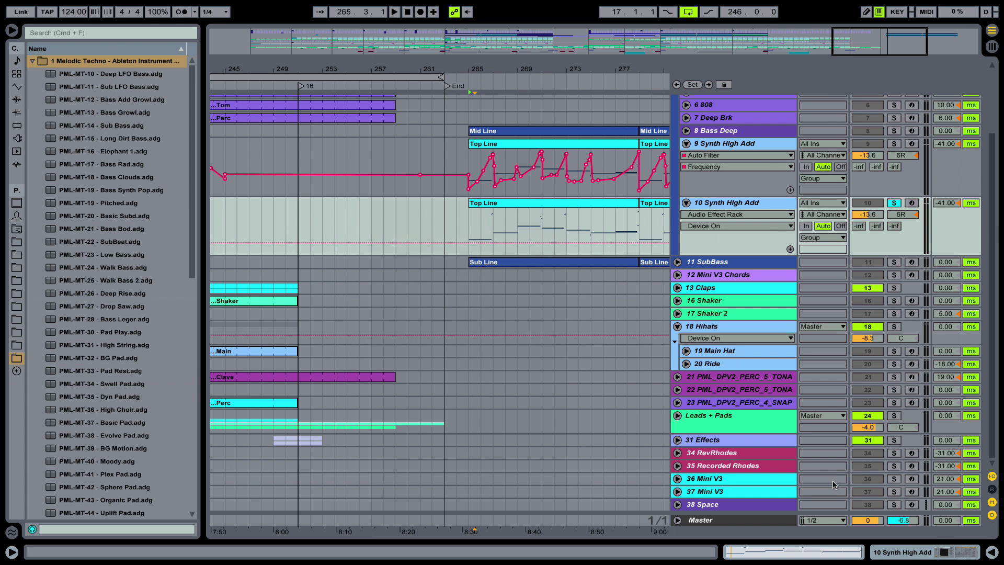
- Open track 10's Mini V, switch Oscillator 1 on in the mixer, and start playback
double_click(729, 207)
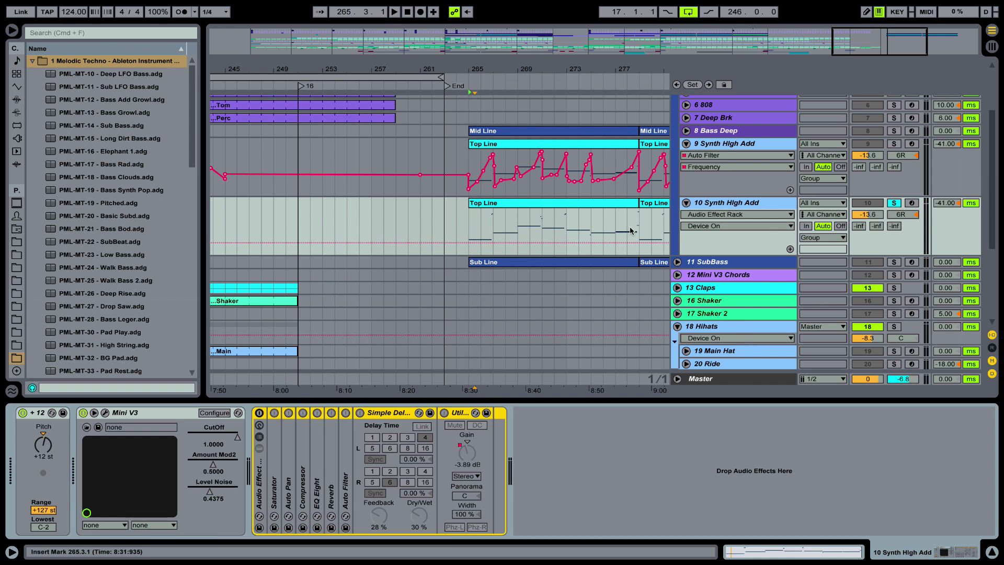
click(106, 413)
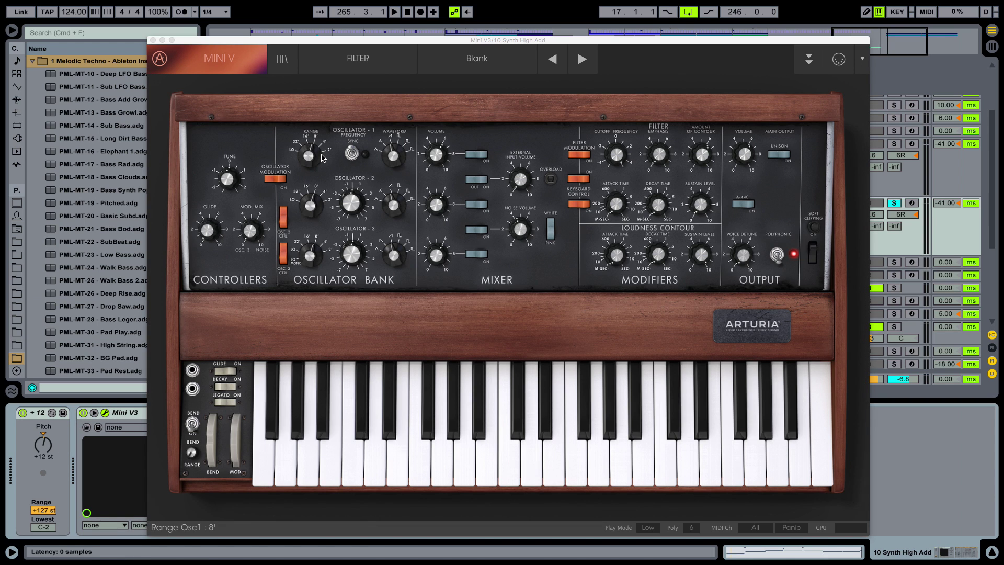
click(394, 158)
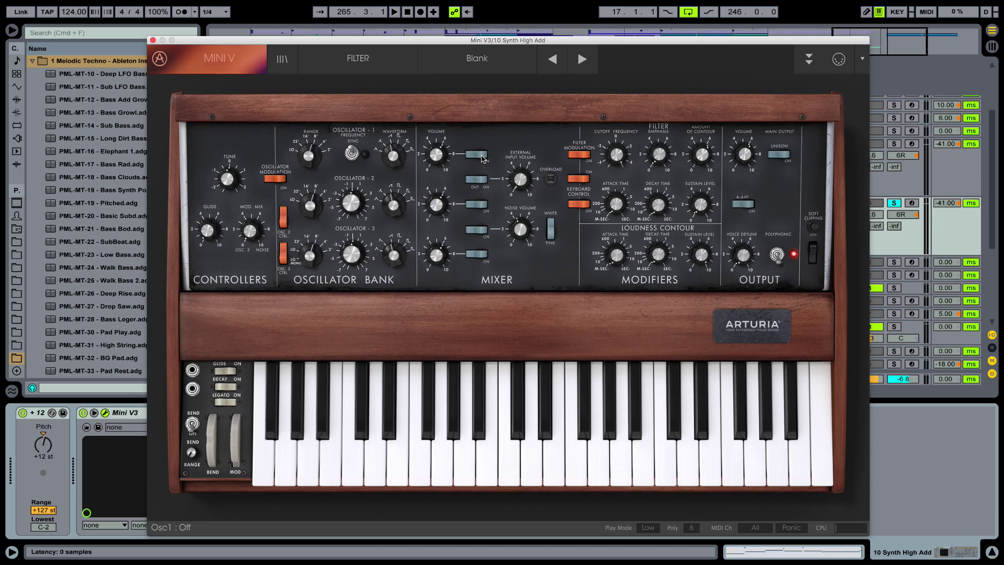
click(481, 159)
key(space)
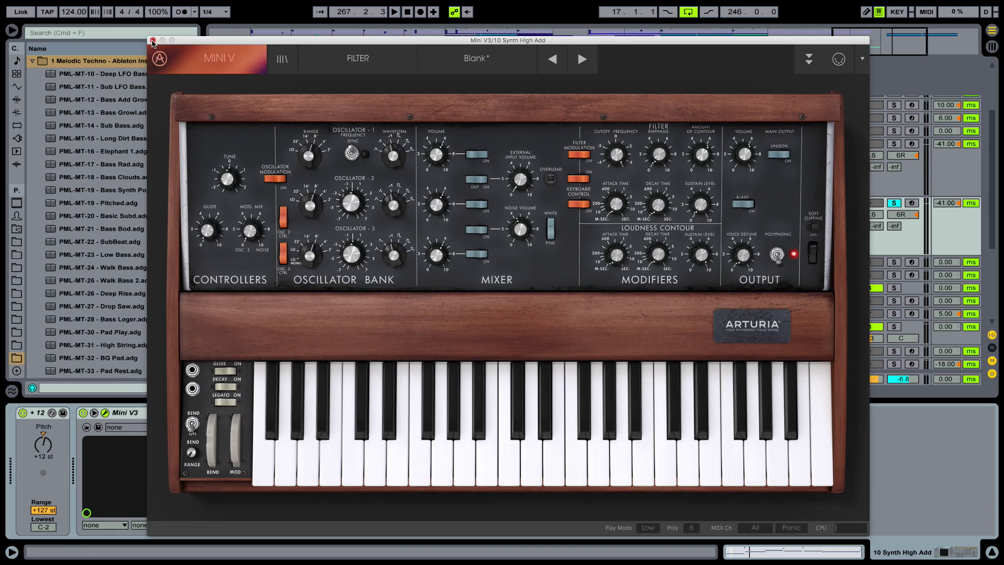
click(152, 41)
click(519, 195)
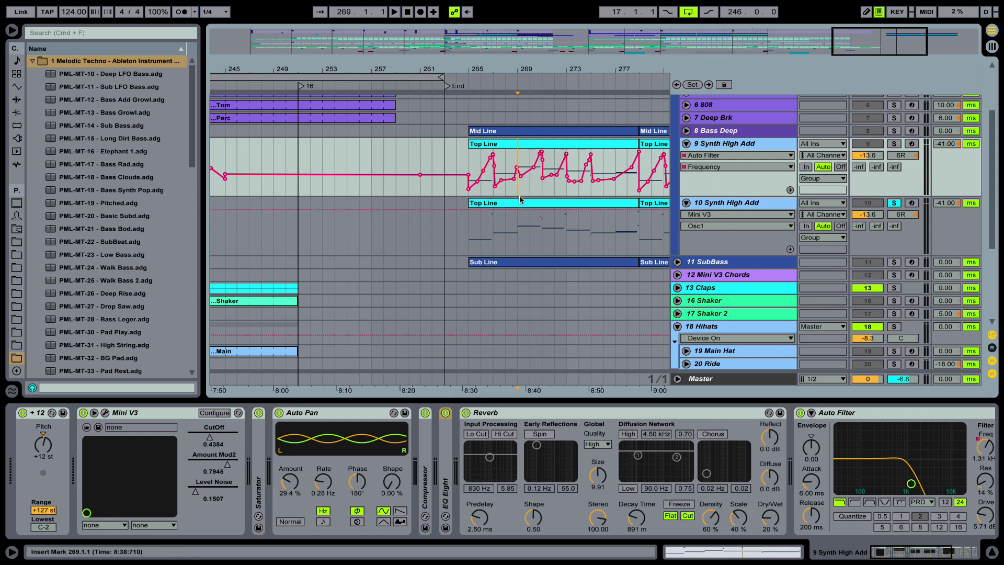
double_click(520, 203)
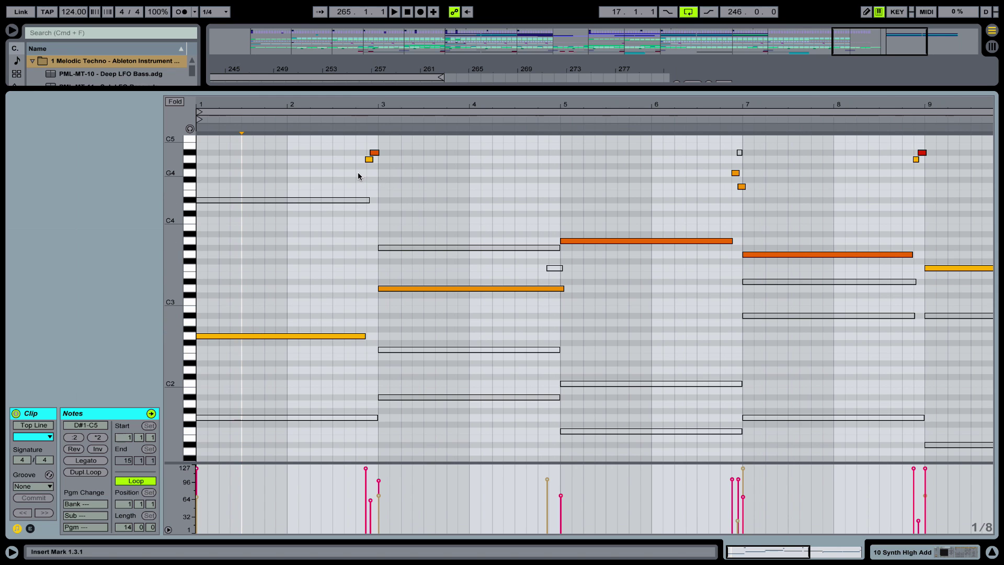
click(898, 553)
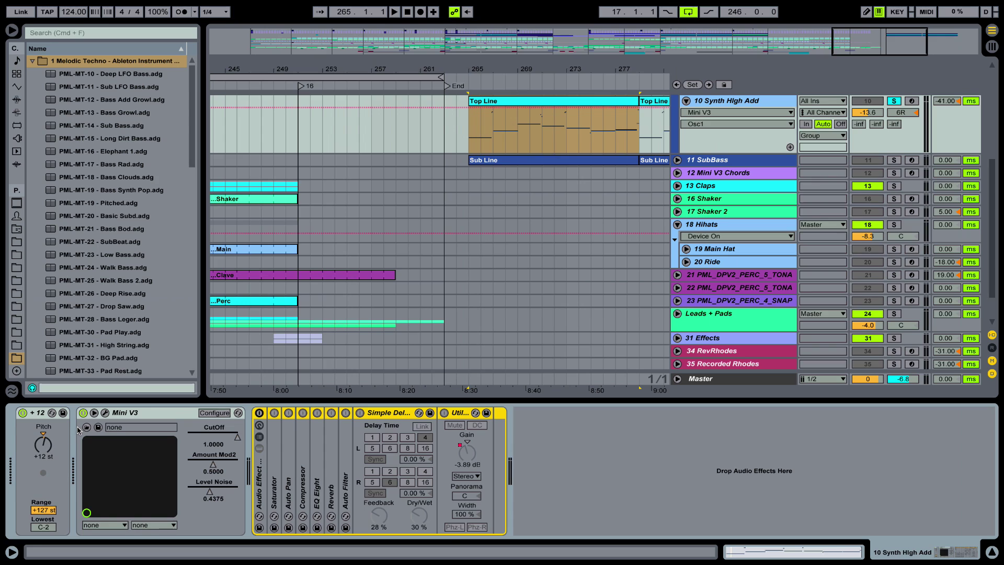
click(104, 413)
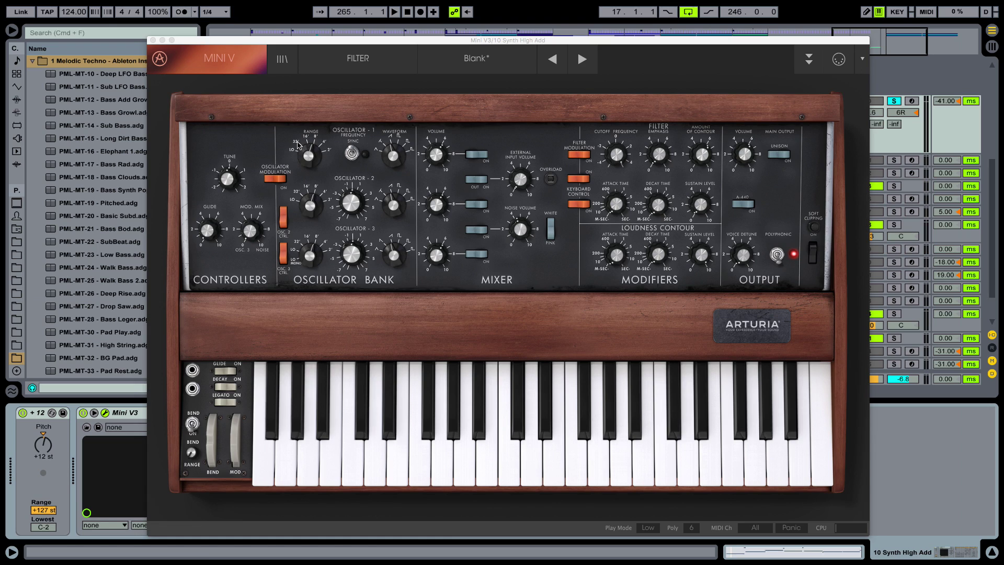
- Set Oscillator 1's Range to 32' and audition the Top Line clip
drag(297, 150, 311, 178)
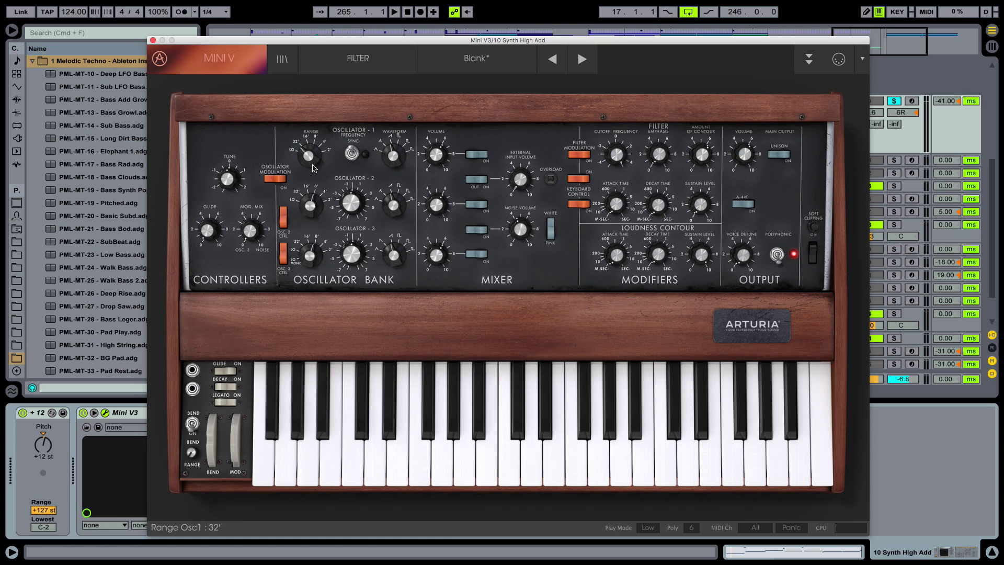
key(space)
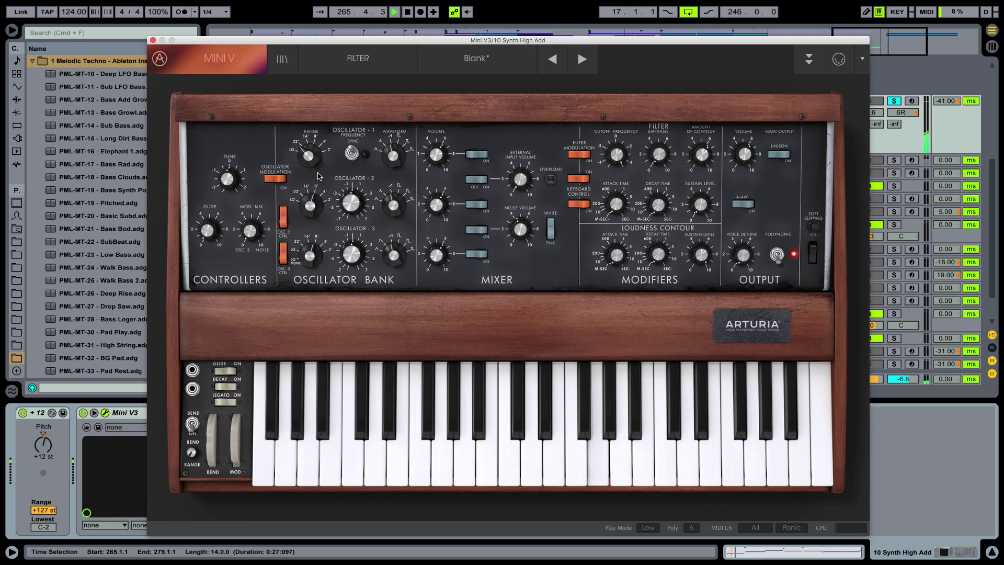
key(space)
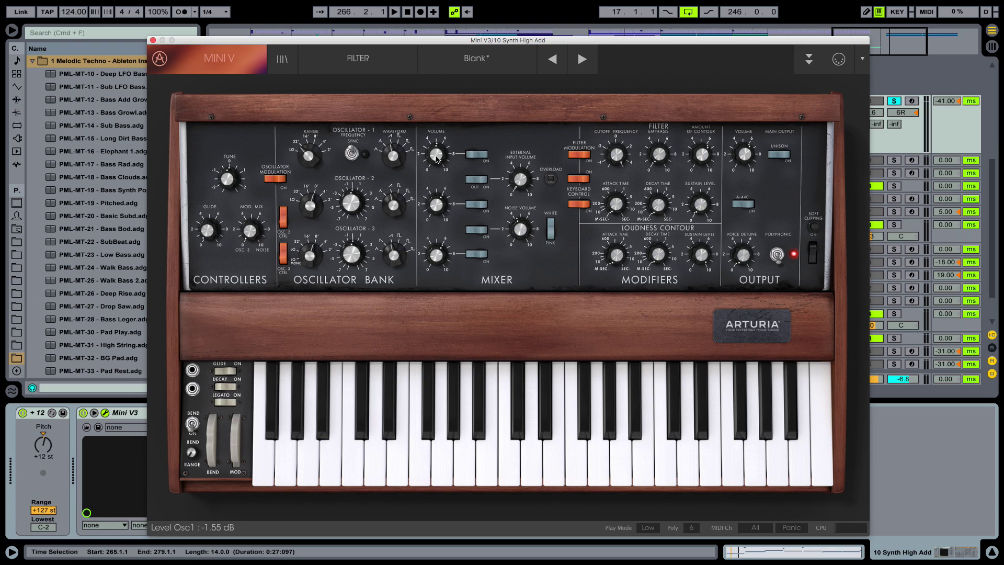
key(space)
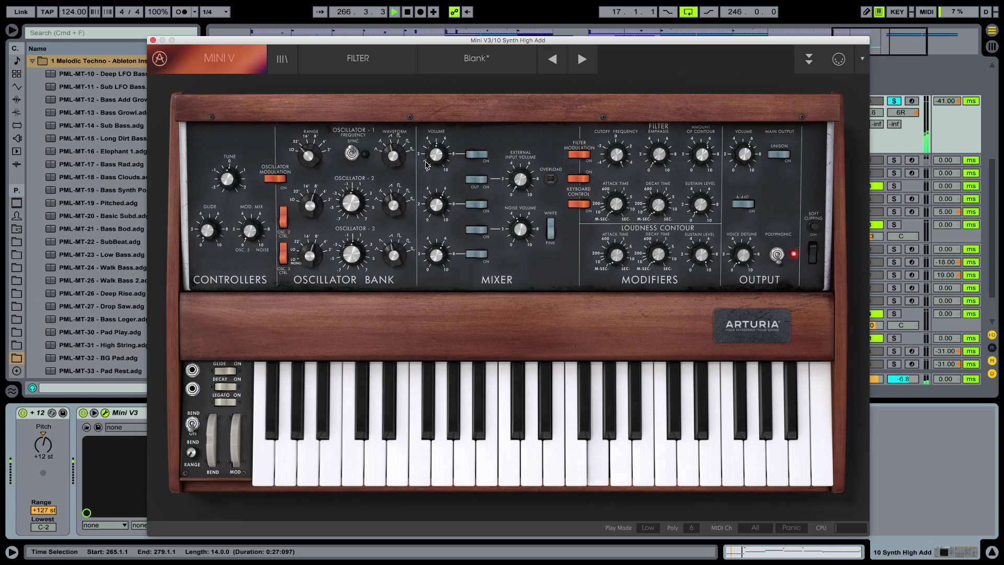
- Set the Mini V glide to 3.20 and play the clip to hear it
key(space)
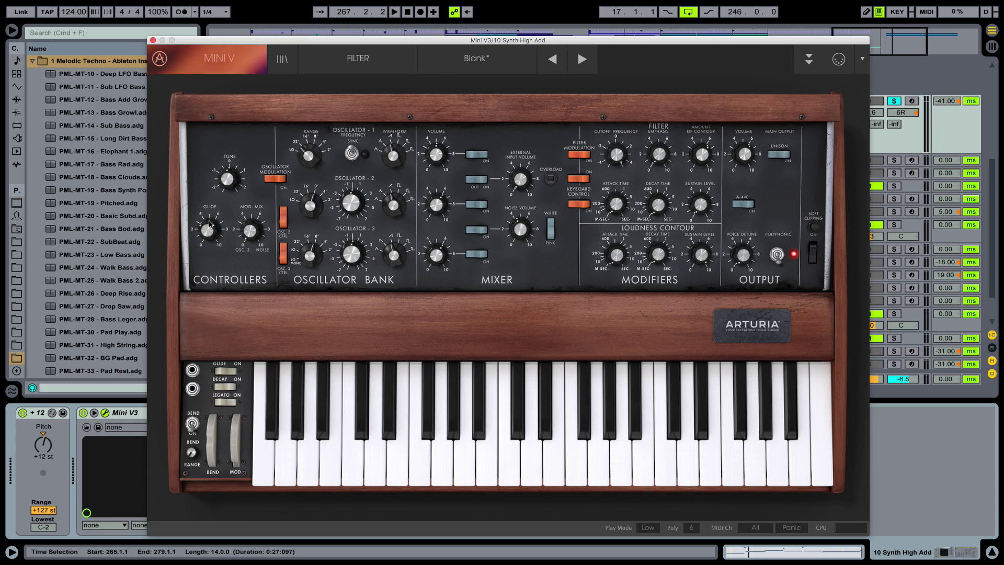
drag(209, 224, 212, 234)
key(space)
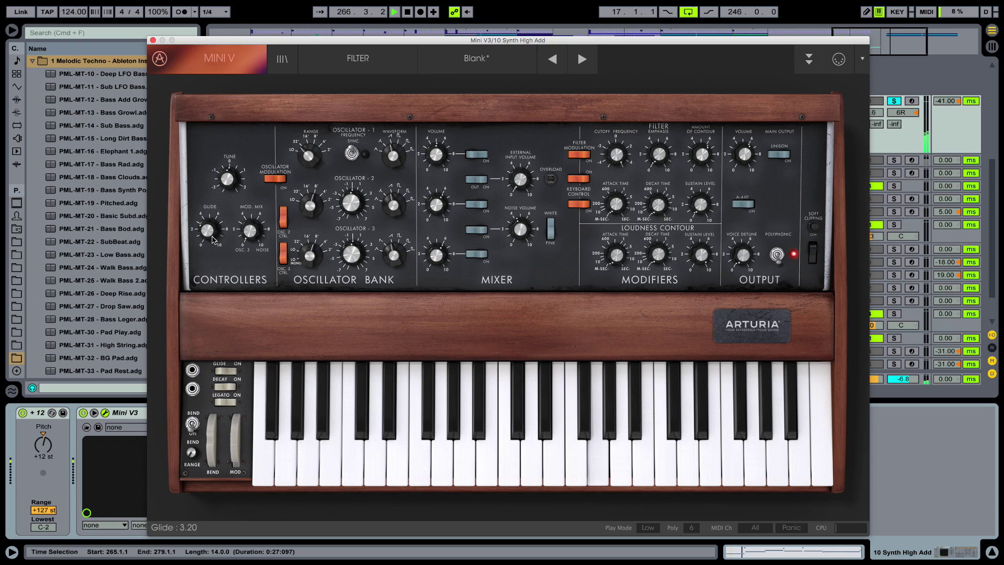
key(space)
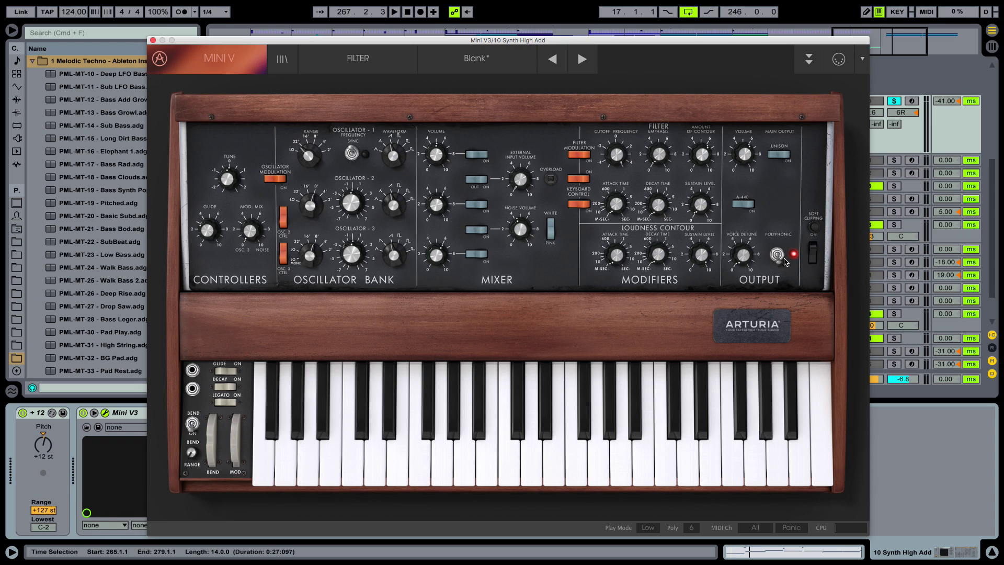
- Turn polyphony off for mono playing and audition the mono glide
click(779, 264)
click(778, 256)
key(space)
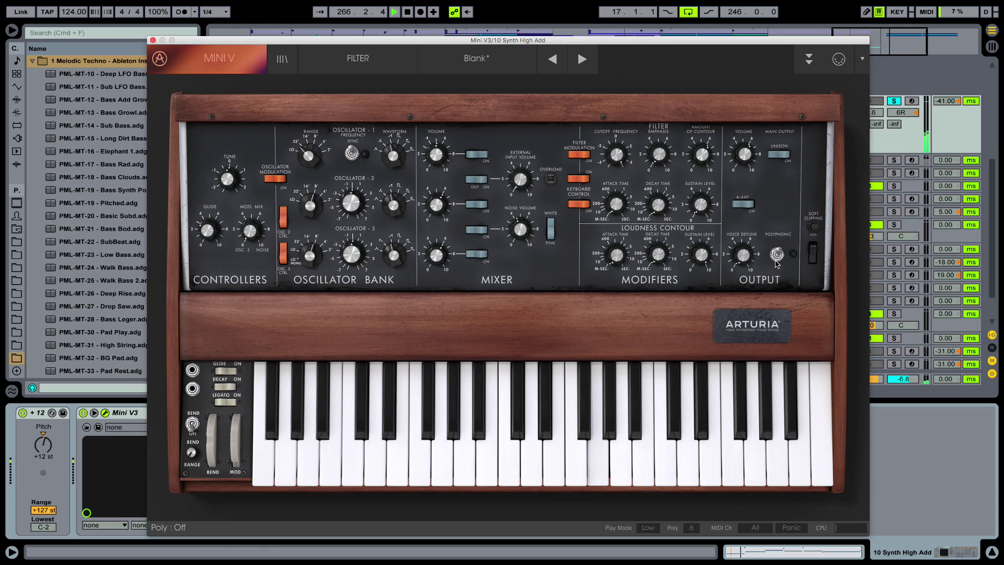
key(space)
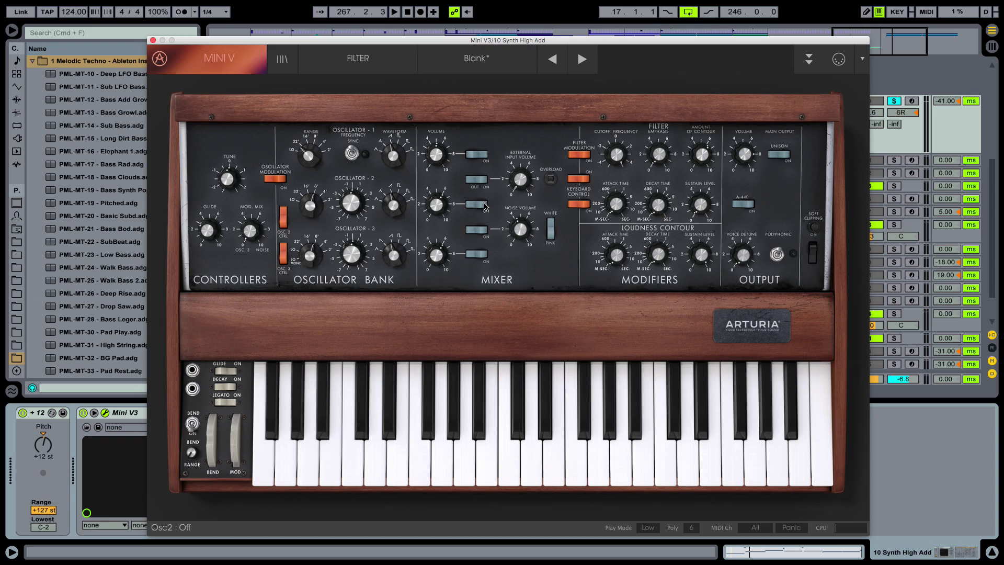
- Switch Oscillator 2 on with a saw-triangle wave, raise its level, and audition both oscillators
click(477, 205)
drag(399, 206, 397, 210)
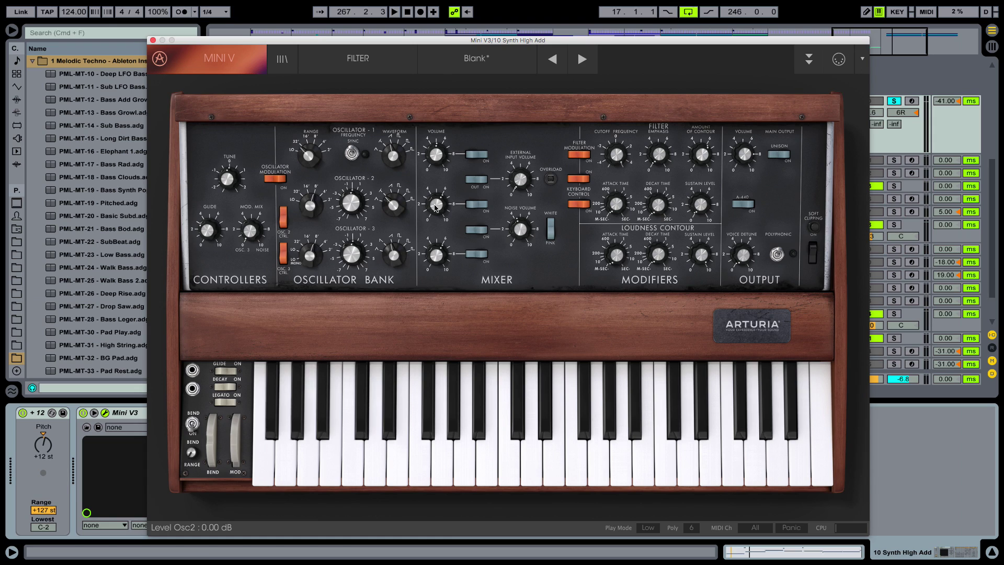
drag(440, 212, 453, 196)
key(space)
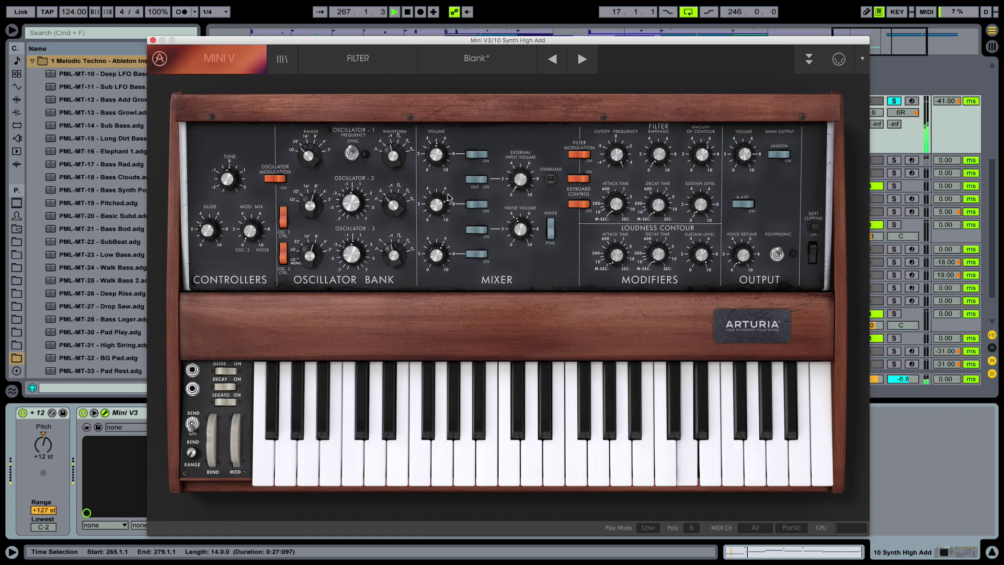
key(space)
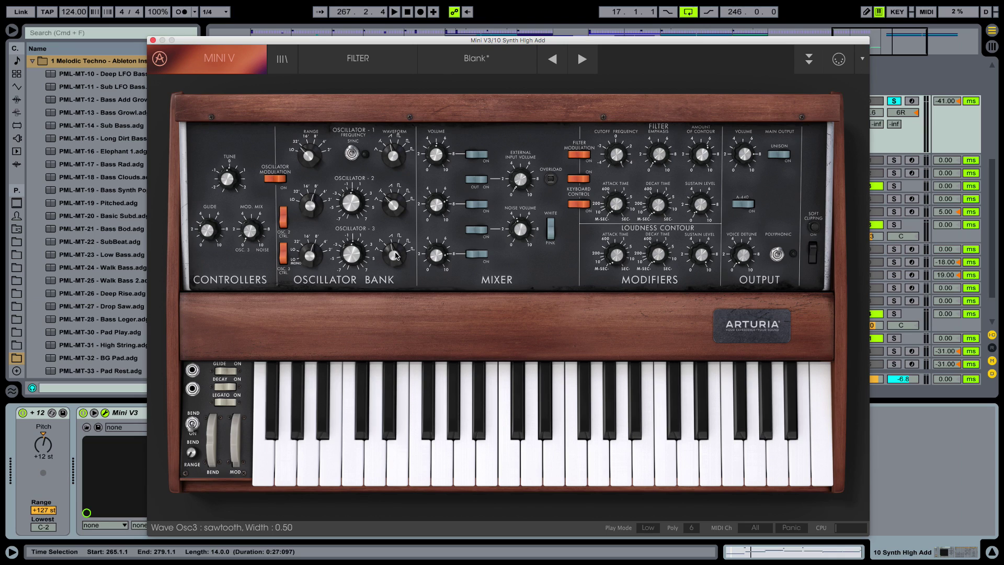
- Turn Oscillator 3's waveform to triangle and play to audition it
drag(396, 255, 398, 291)
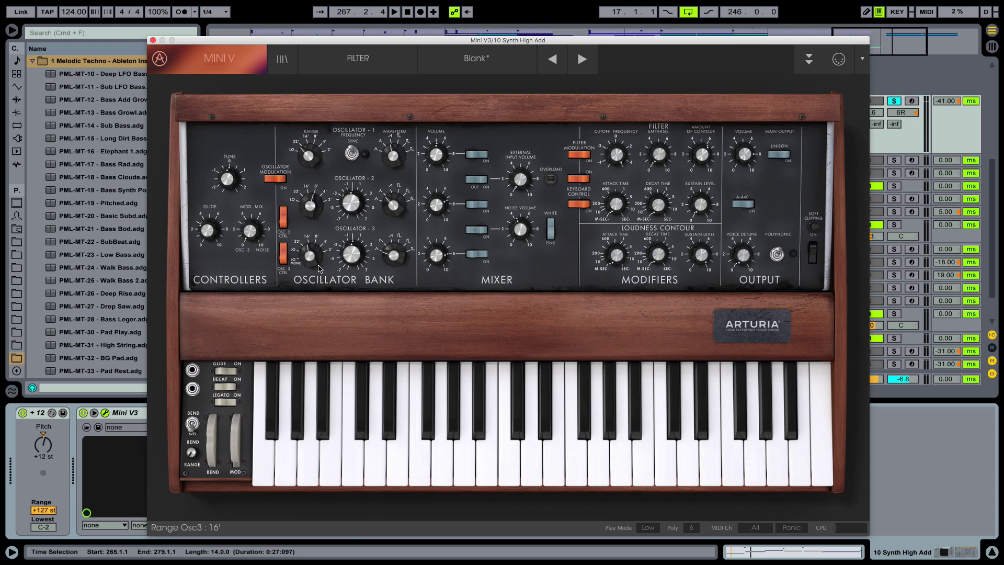
key(space)
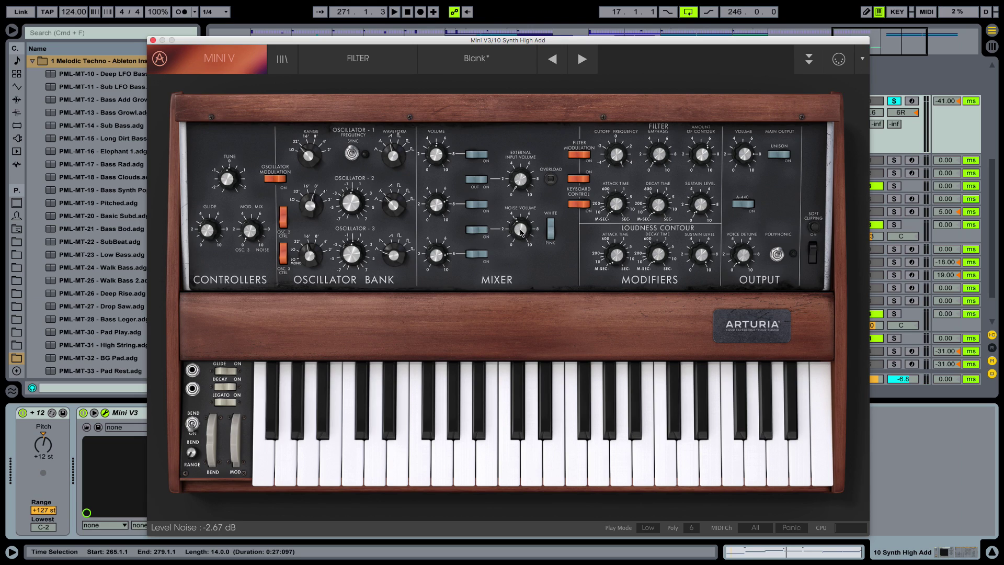
- Lower the noise level, then raise it back to about -16.63 dB while playing
drag(520, 232, 521, 260)
key(space)
mouse_move(521, 236)
mouse_down()
mouse_move(555, 146)
mouse_move(531, 236)
mouse_up()
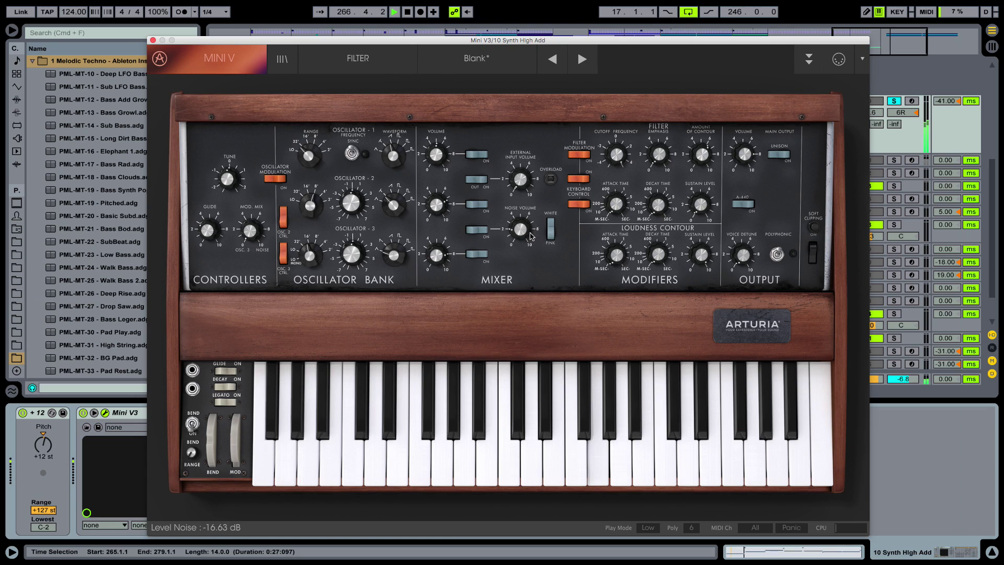
key(space)
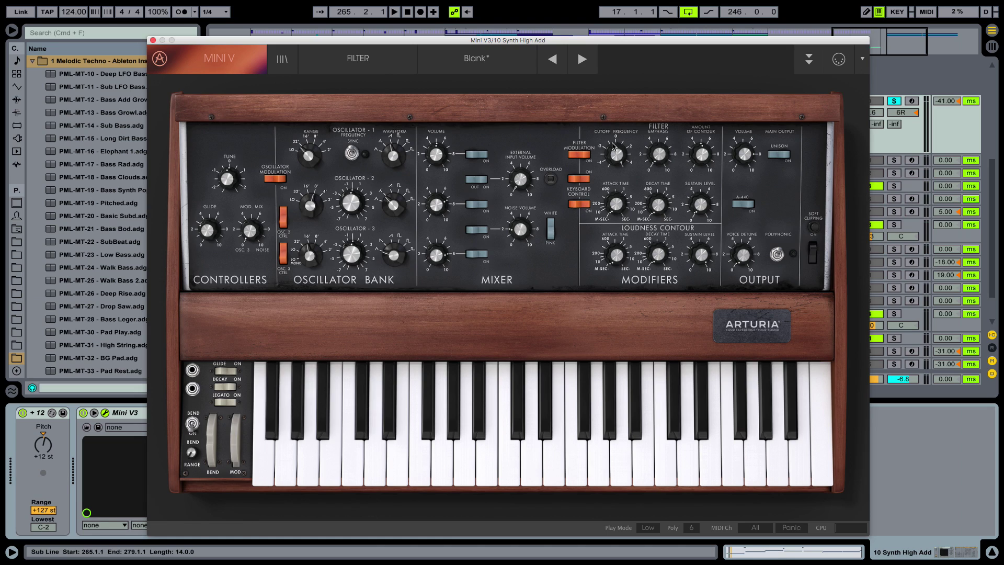
- Lower the Mini V filter cutoff to about 60 Hz while the clip plays
mouse_move(621, 153)
key(space)
drag(617, 154, 649, 230)
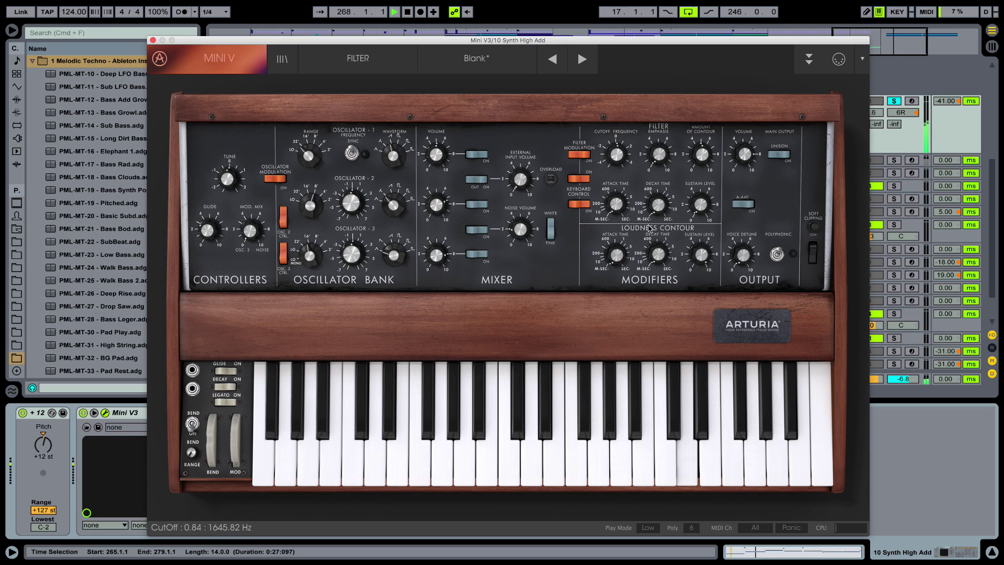
key(space)
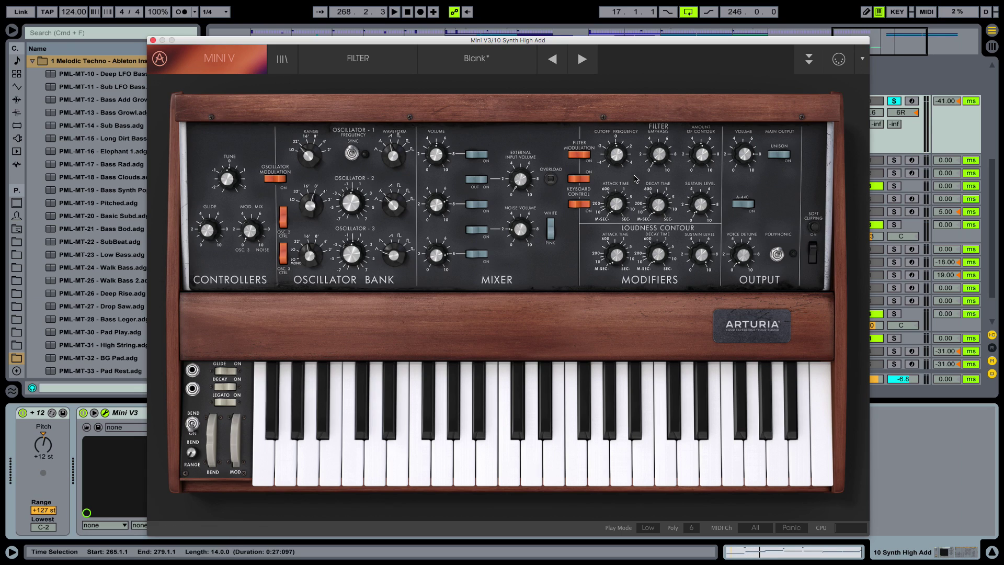
- Lengthen the loudness decay to about 512 ms, drop sustain to about 7.24, and audition
mouse_move(652, 209)
mouse_move(665, 254)
drag(660, 253, 663, 214)
drag(702, 255, 701, 260)
drag(703, 256, 704, 262)
key(space)
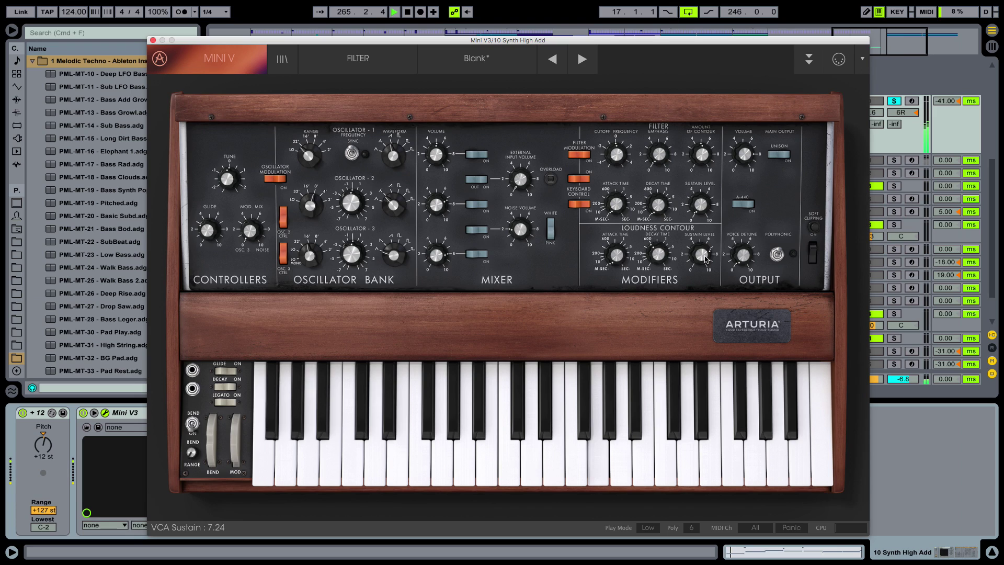
key(space)
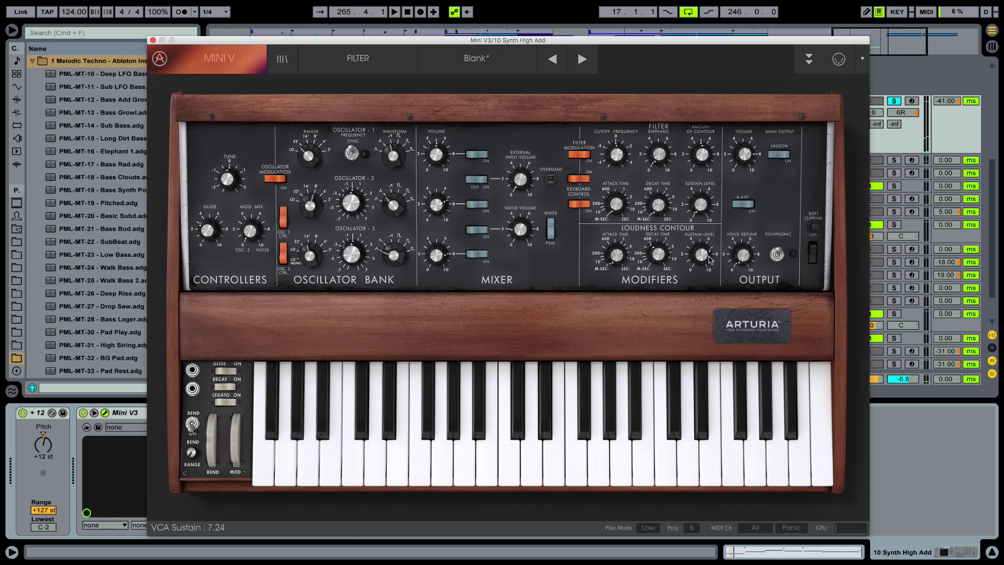
key(space)
- Set the filter contour decay to 608 ms and sustain to 1.92, auditioning each change
drag(663, 210, 664, 158)
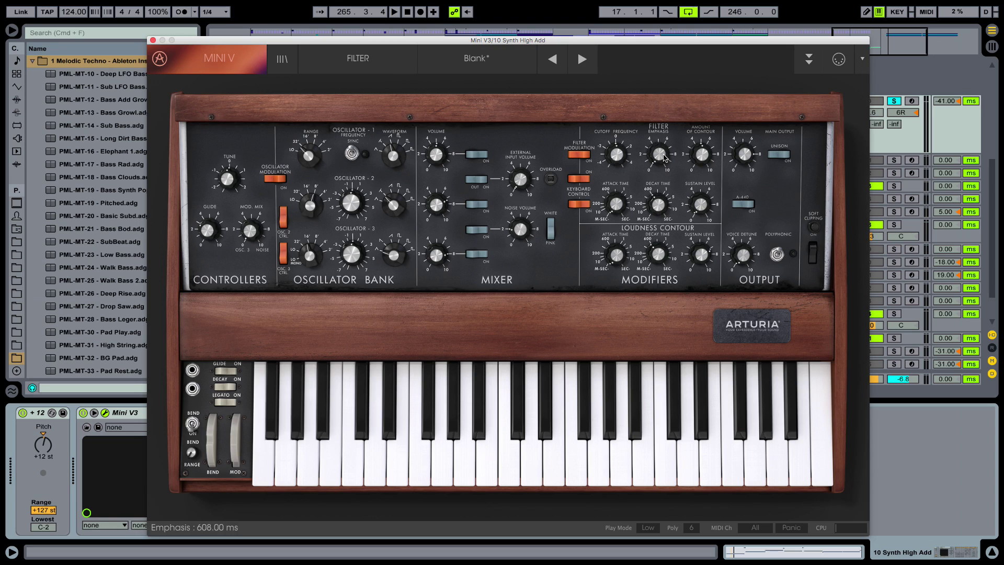
key(space)
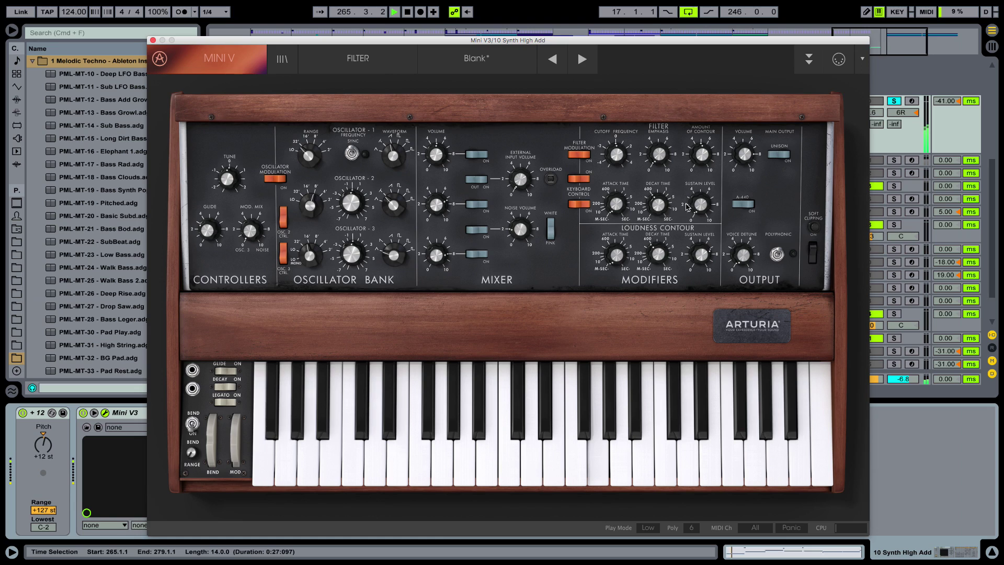
key(space)
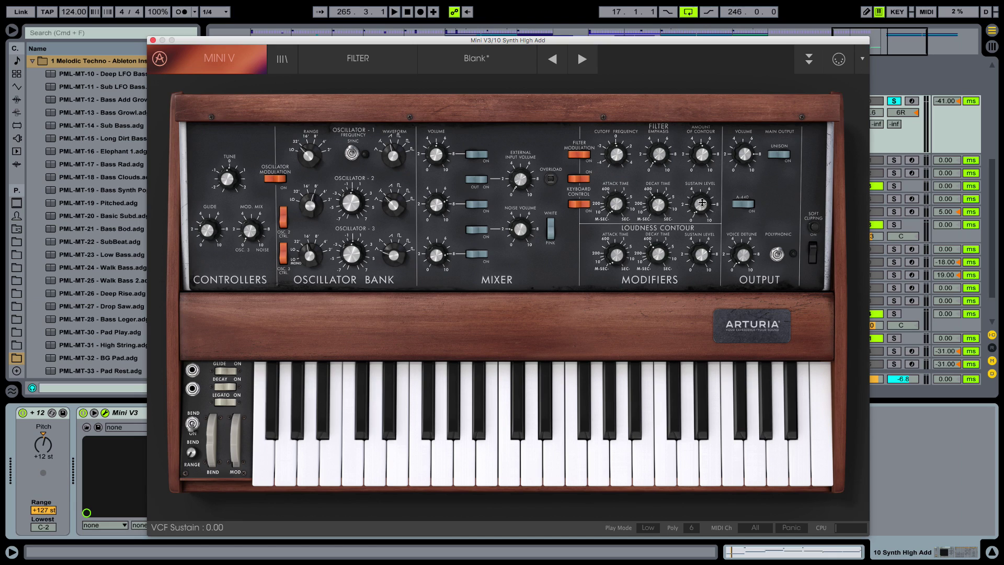
key(space)
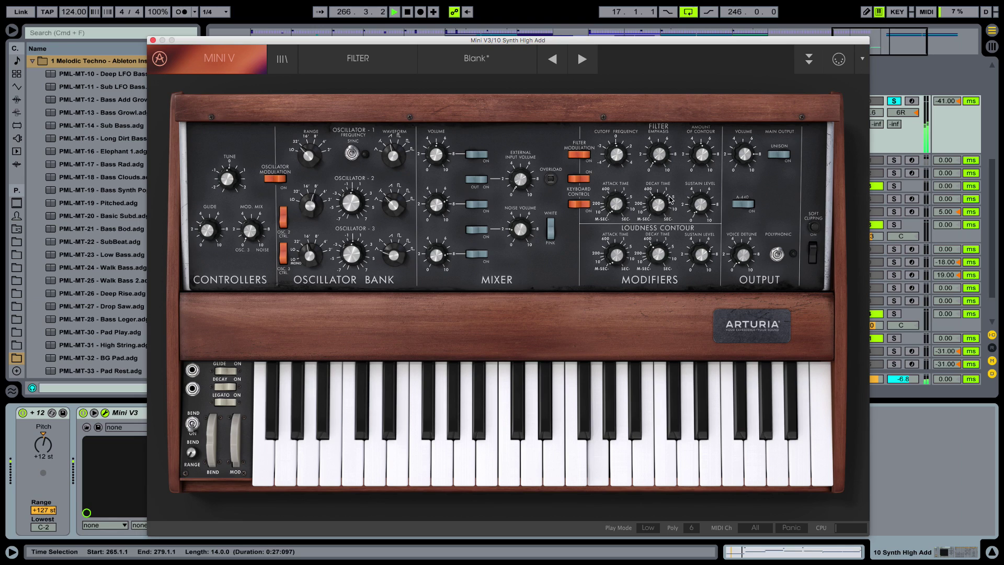
key(space)
drag(706, 210, 700, 184)
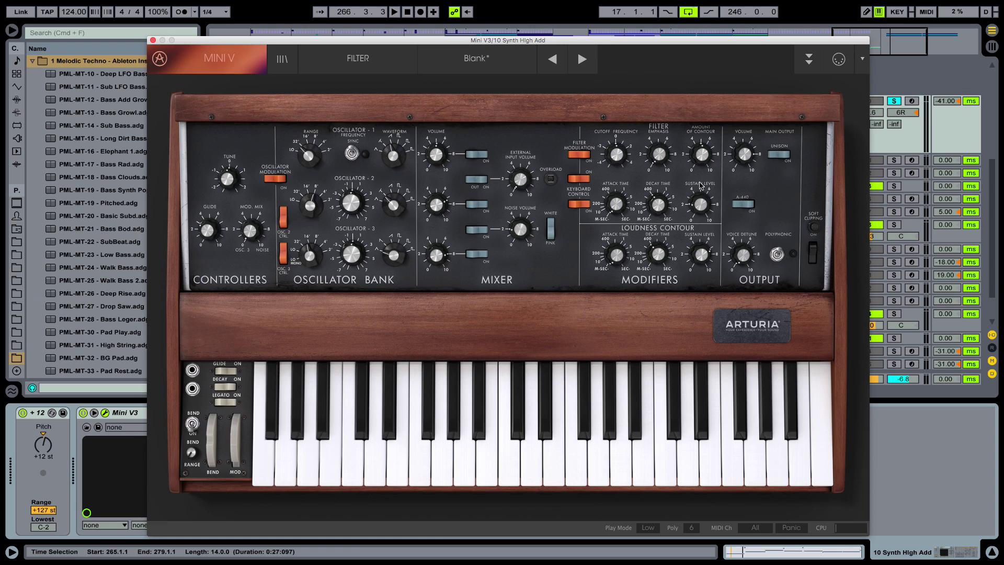
key(space)
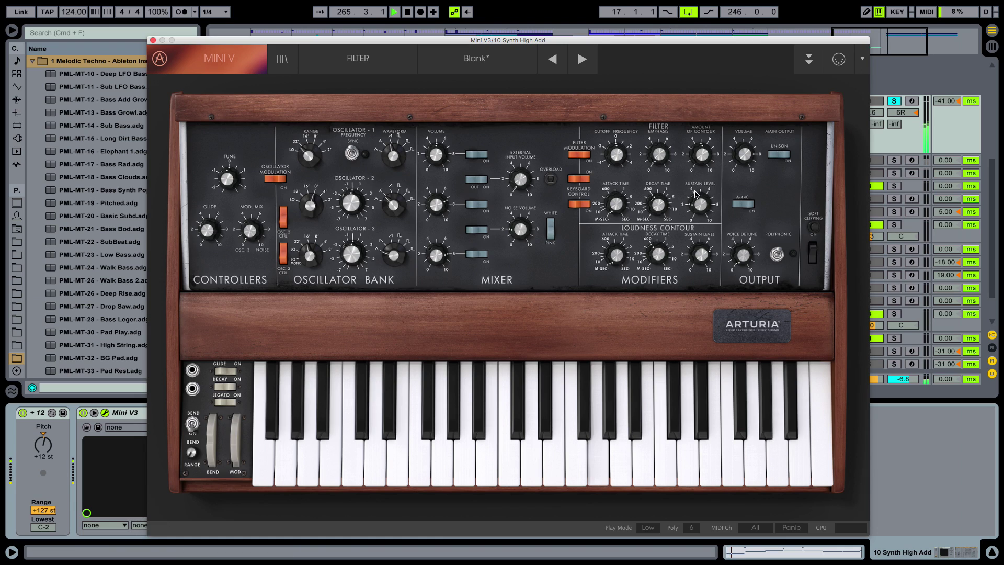
key(space)
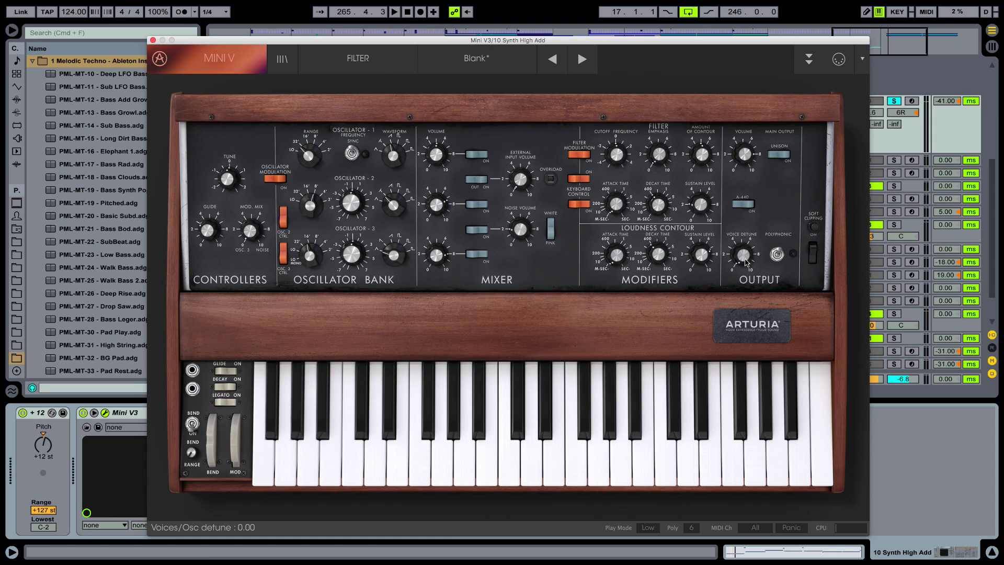
- Turn the Output section's Voice Detune to 0.19 while the clip plays
key(space)
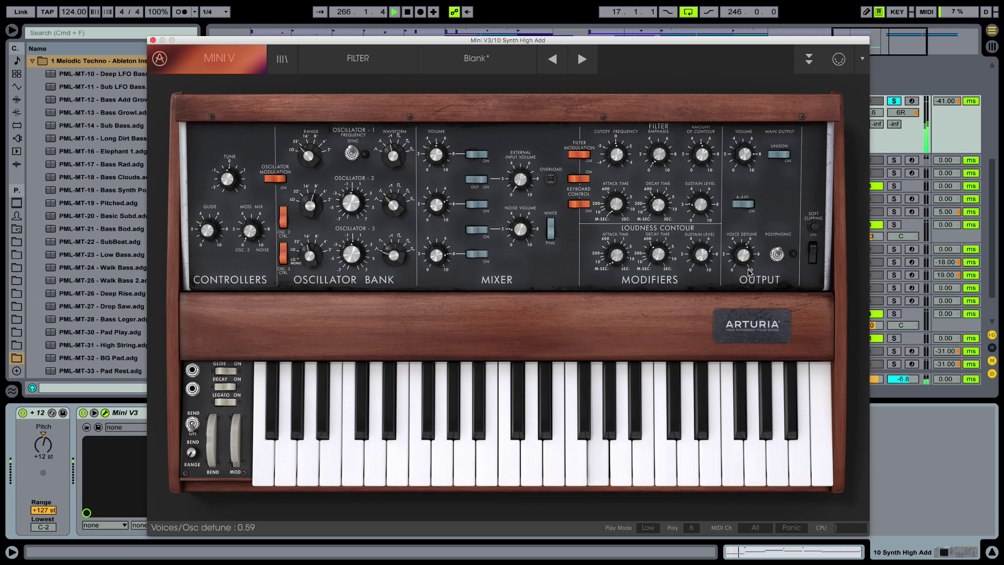
drag(750, 282, 748, 259)
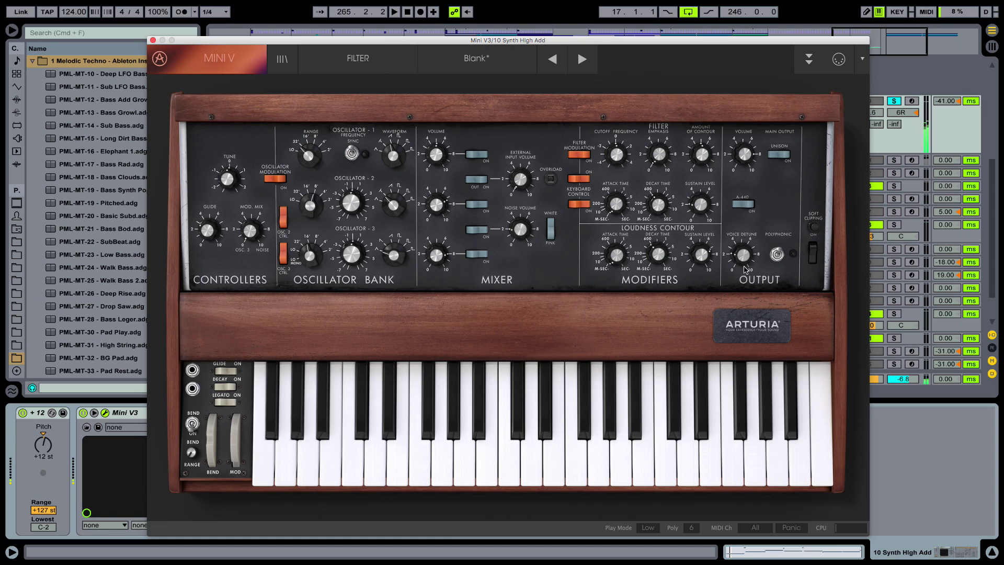
drag(745, 251, 753, 260)
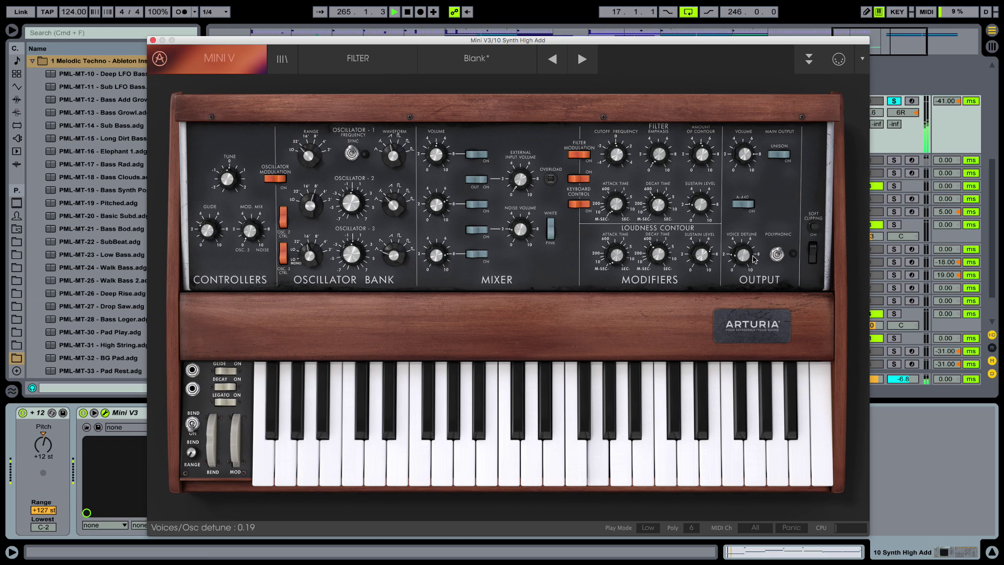
key(space)
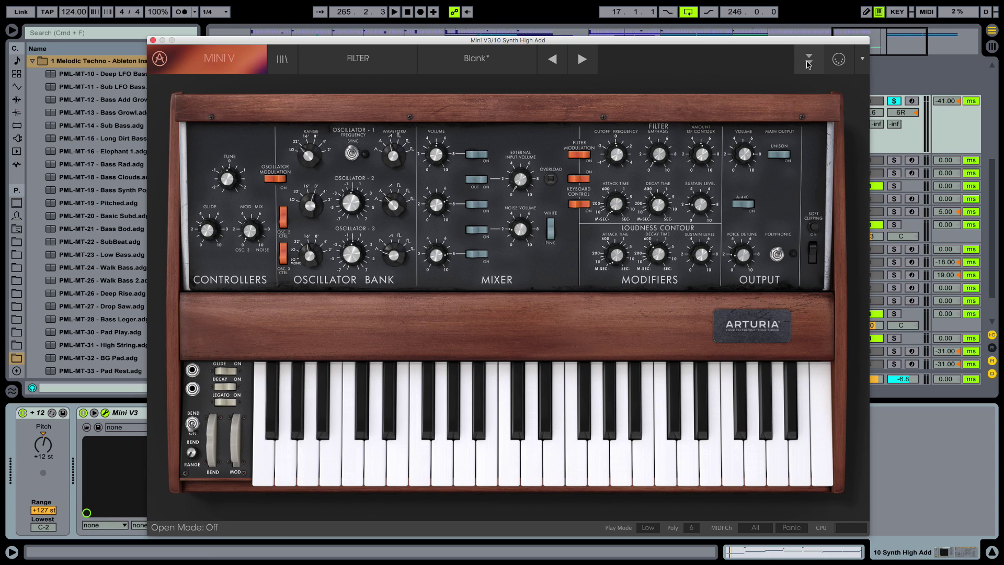
- Show the LFO/ARP panel, enable LFO Midi Sync, set Rate to Tempo*1.5, and audition
click(808, 63)
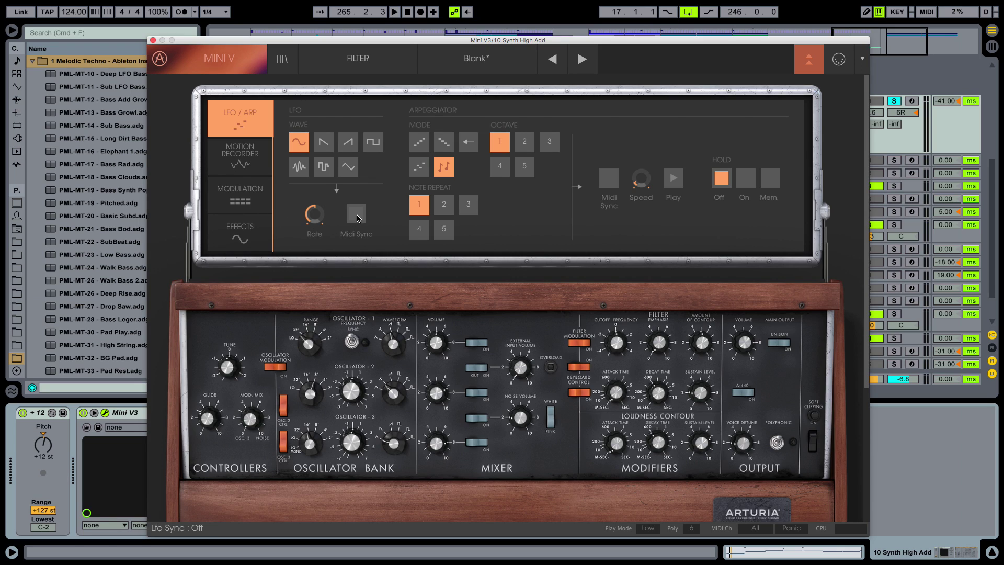
click(356, 214)
drag(311, 215, 308, 215)
drag(315, 214, 320, 206)
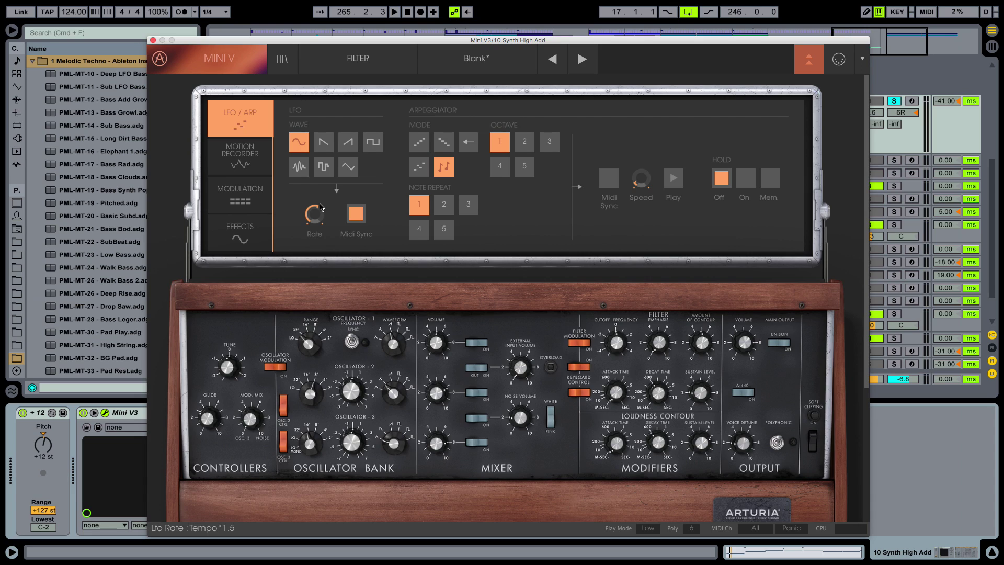
key(space)
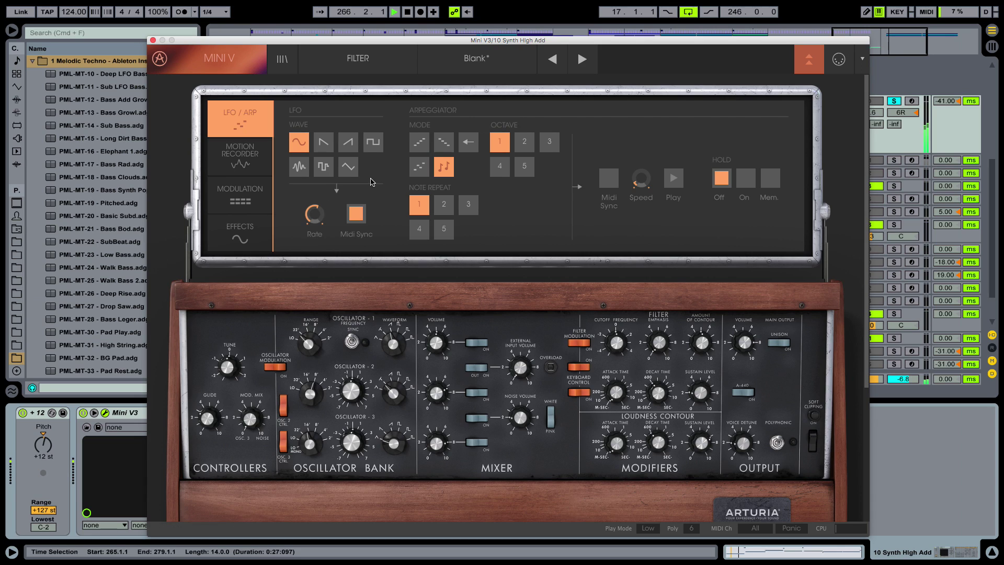
key(space)
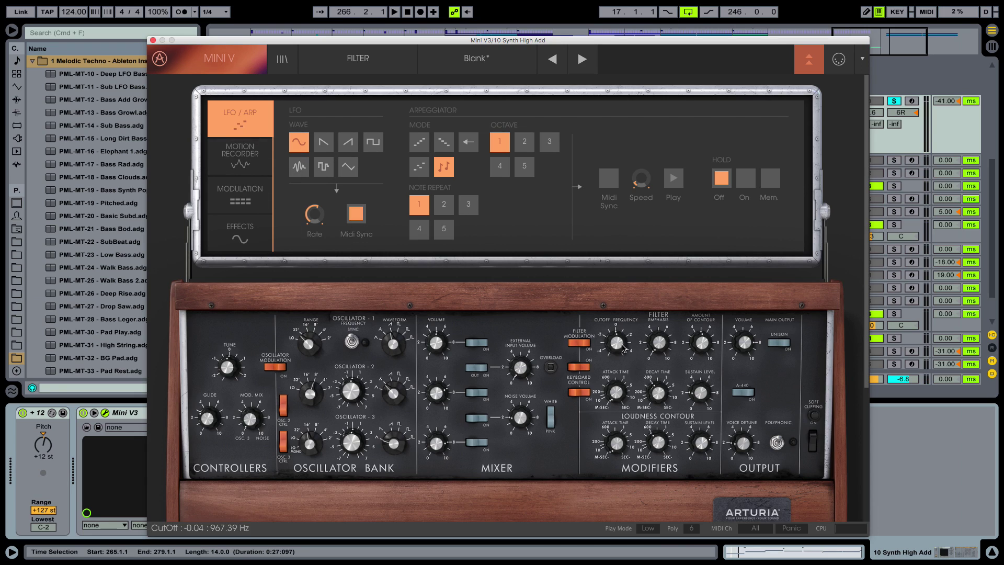
- Route modulation slot 1 with LFO as source and CutOff as destination
click(255, 197)
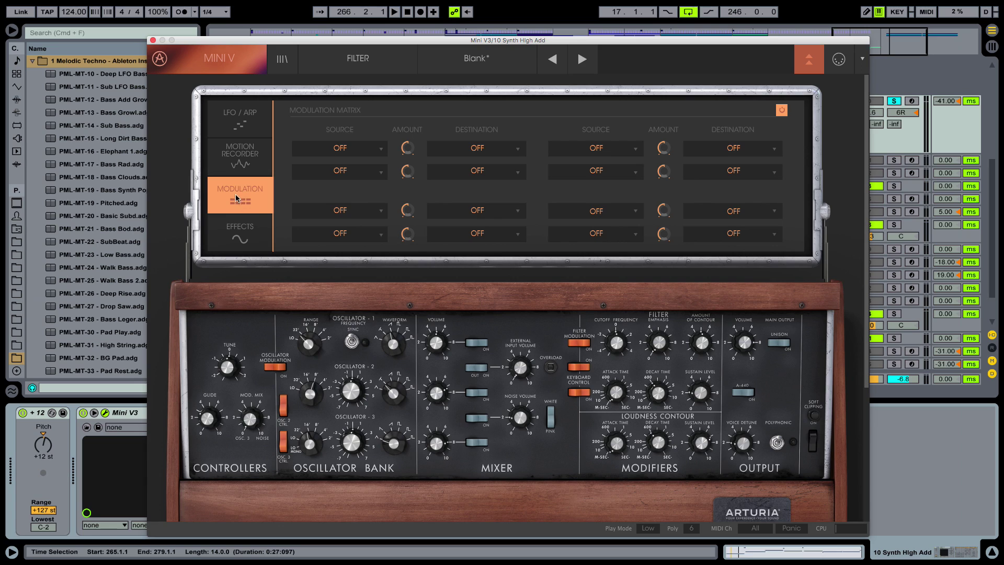
click(344, 148)
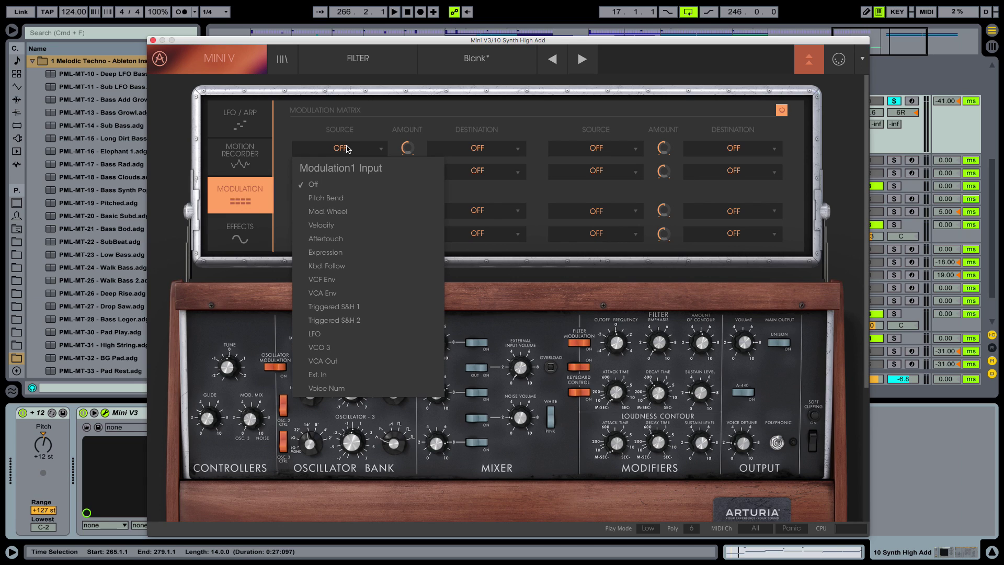
click(341, 333)
click(256, 124)
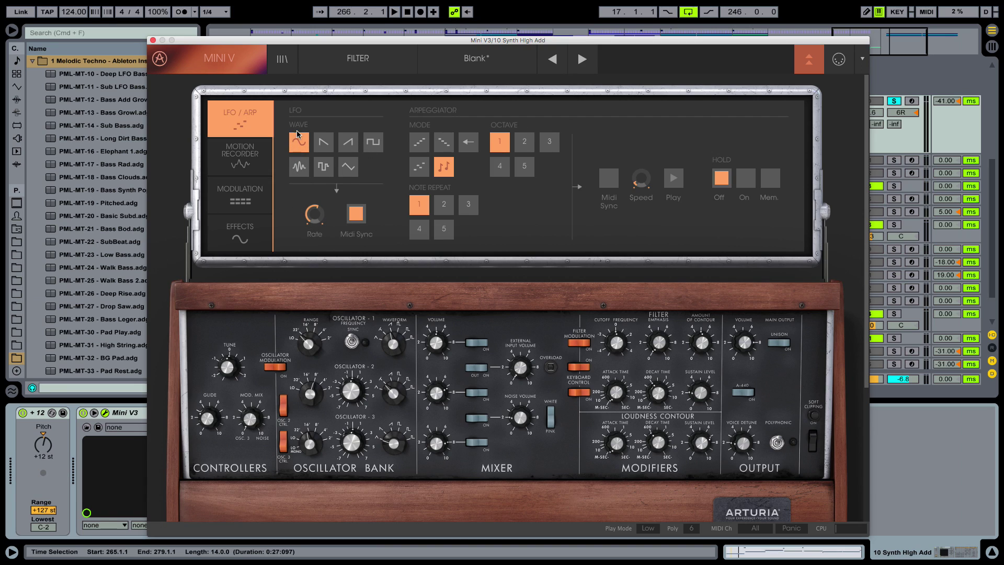
click(258, 190)
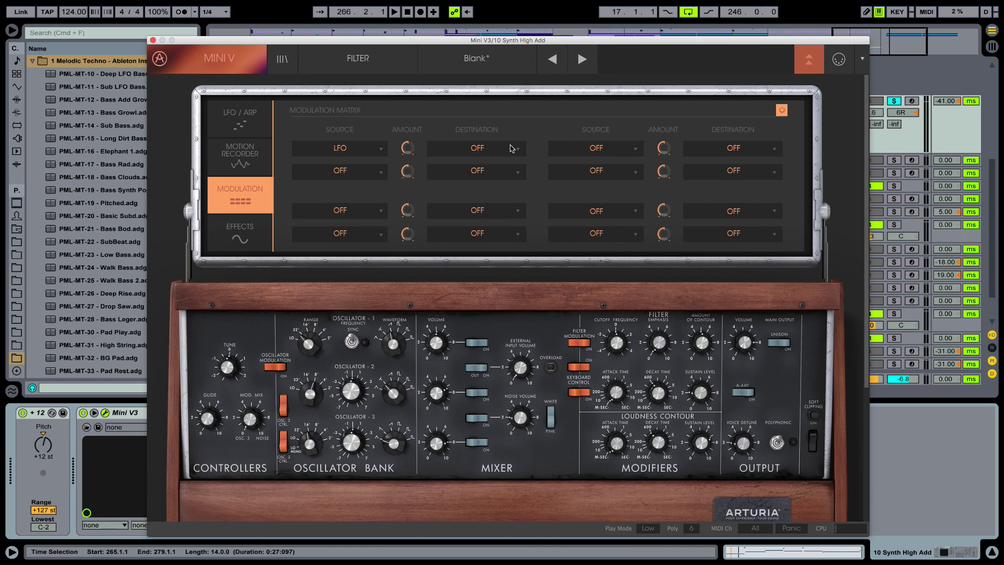
click(512, 149)
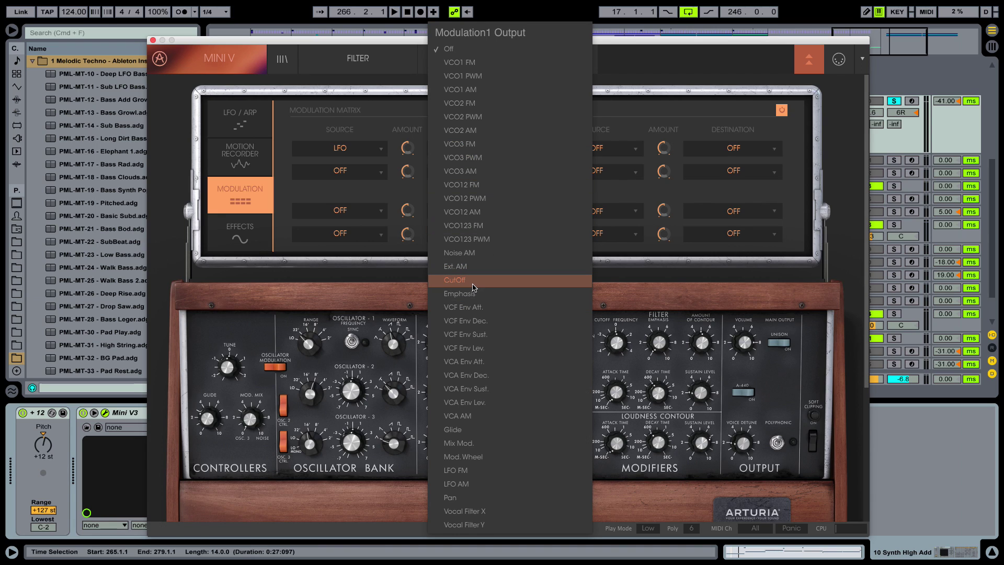
click(473, 287)
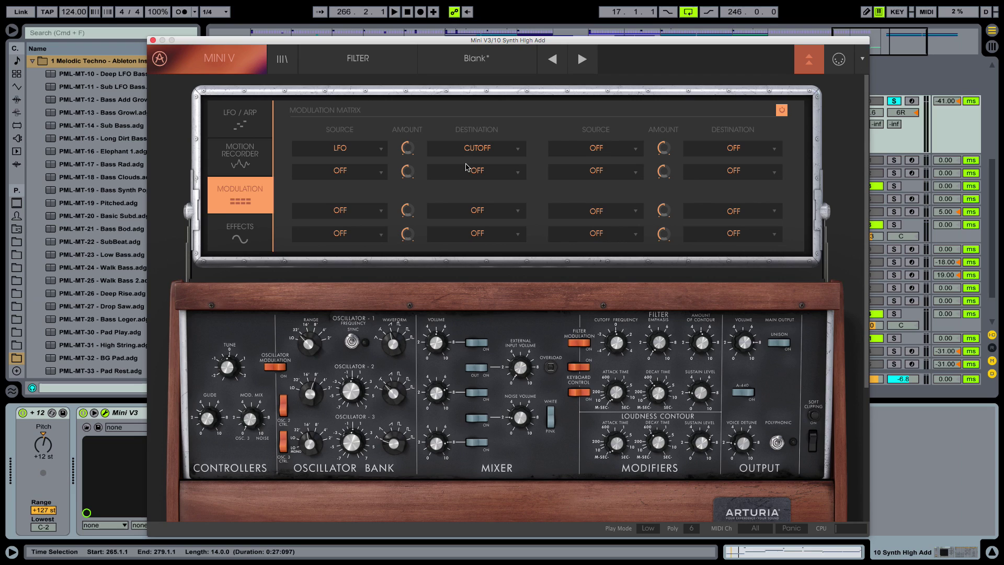
- Raise the LFO-to-cutoff modulation amount to about 0.08 and audition the wobble
key(space)
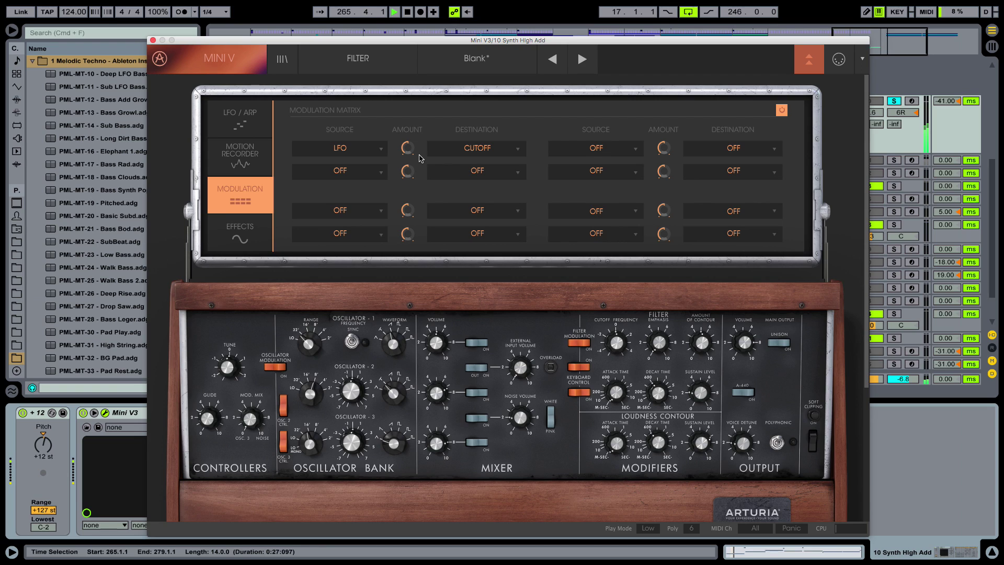
mouse_move(407, 148)
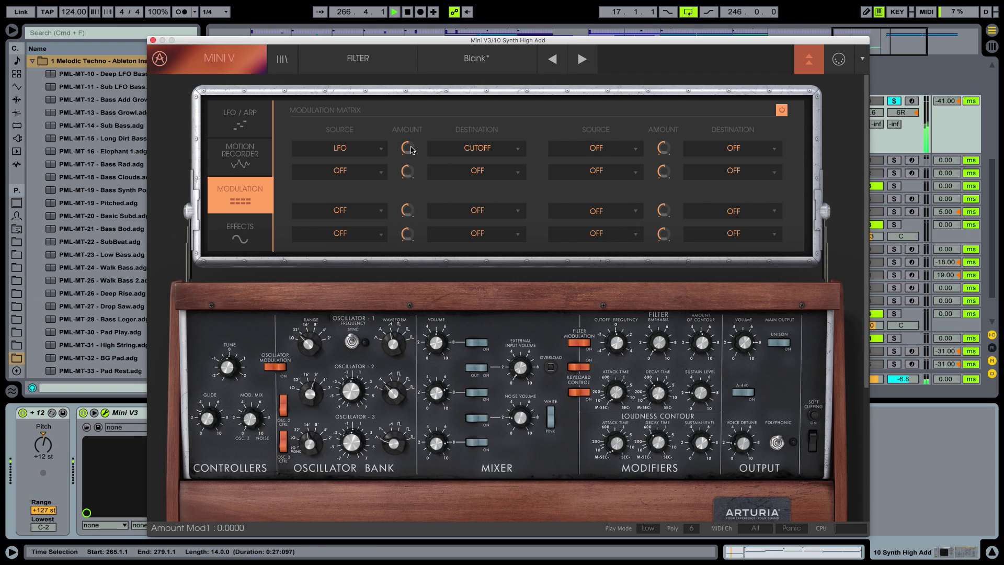
key(space)
drag(411, 153, 424, 107)
key(space)
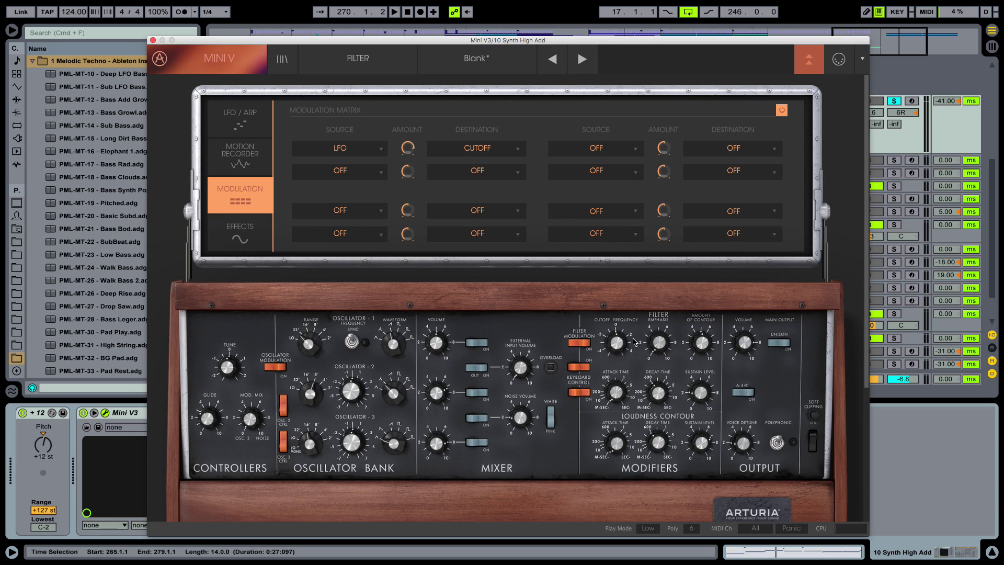
- Lower the filter cutoff frequency to about 216 Hz
mouse_move(619, 346)
mouse_down()
mouse_move(621, 370)
mouse_move(624, 348)
mouse_up()
key(space)
drag(614, 343, 640, 341)
- Step through the Effects, Motion Recorder and LFO/ARP panels, then collapse them to show the keyboard
click(228, 239)
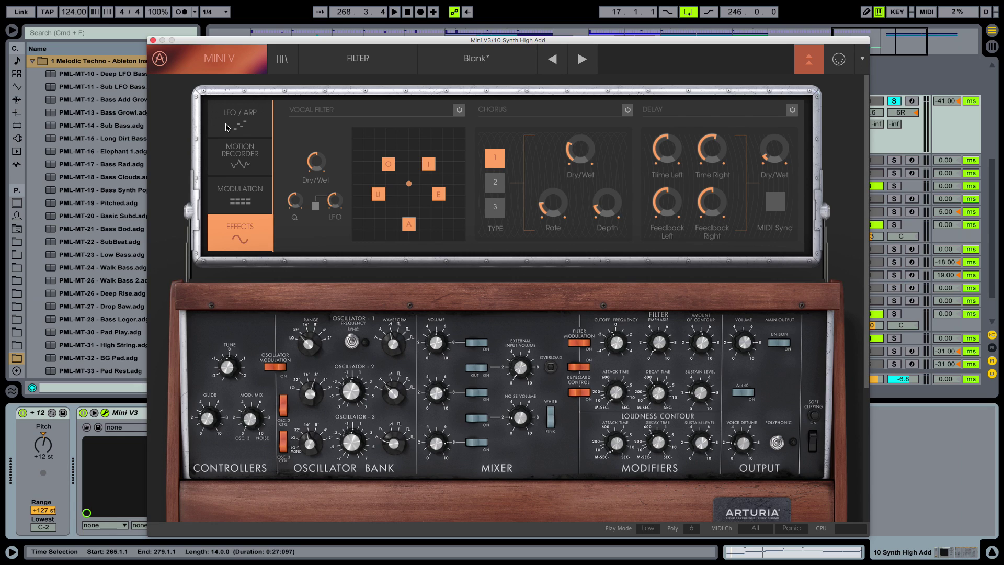
click(243, 165)
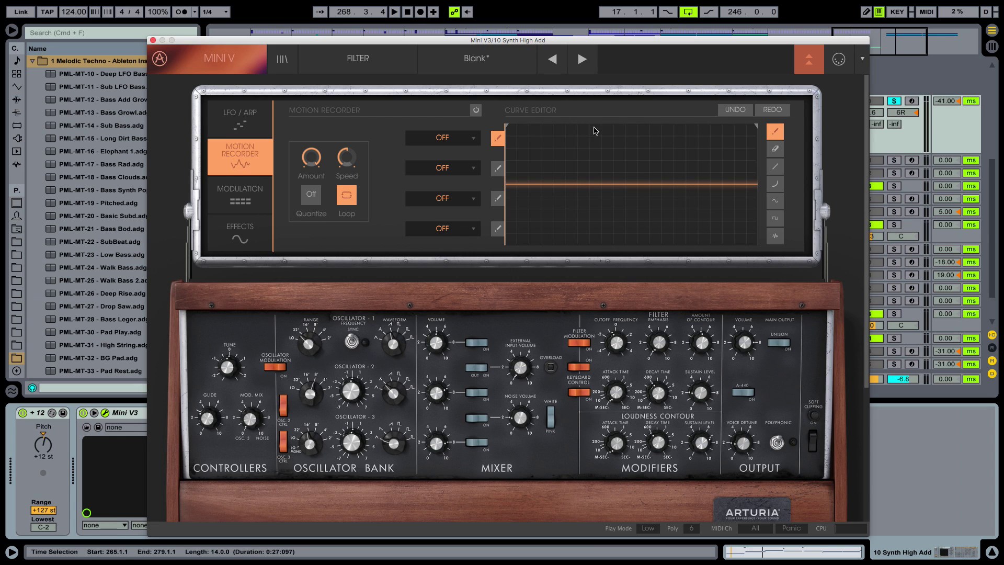
click(260, 115)
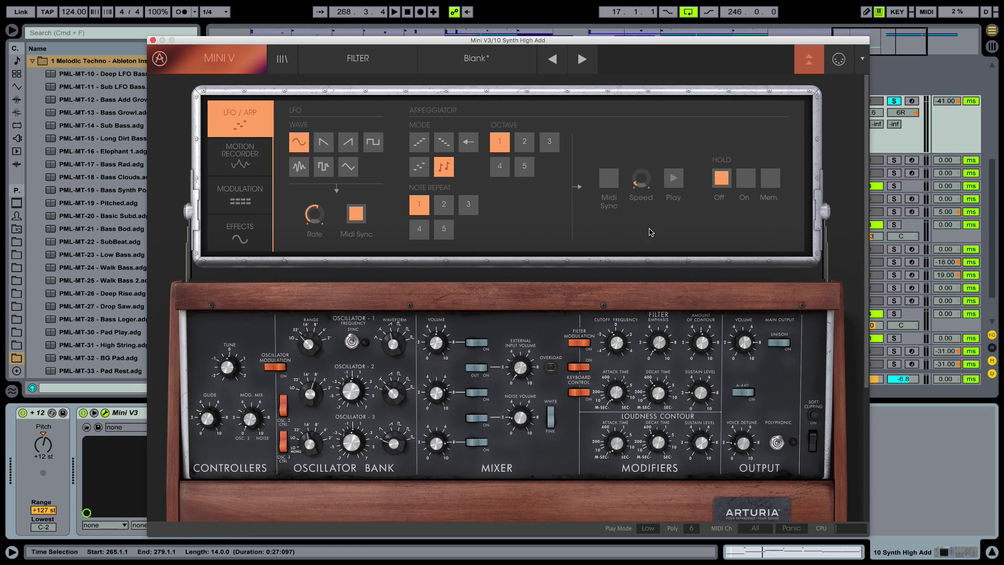
click(808, 66)
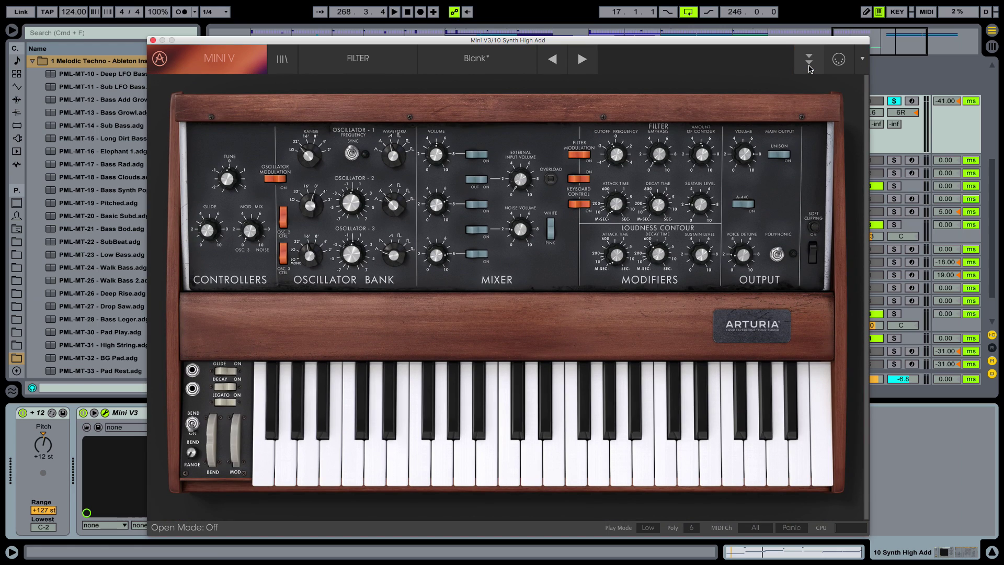
- Close the Mini V window and audition track 9 soloed from bar 265
click(153, 40)
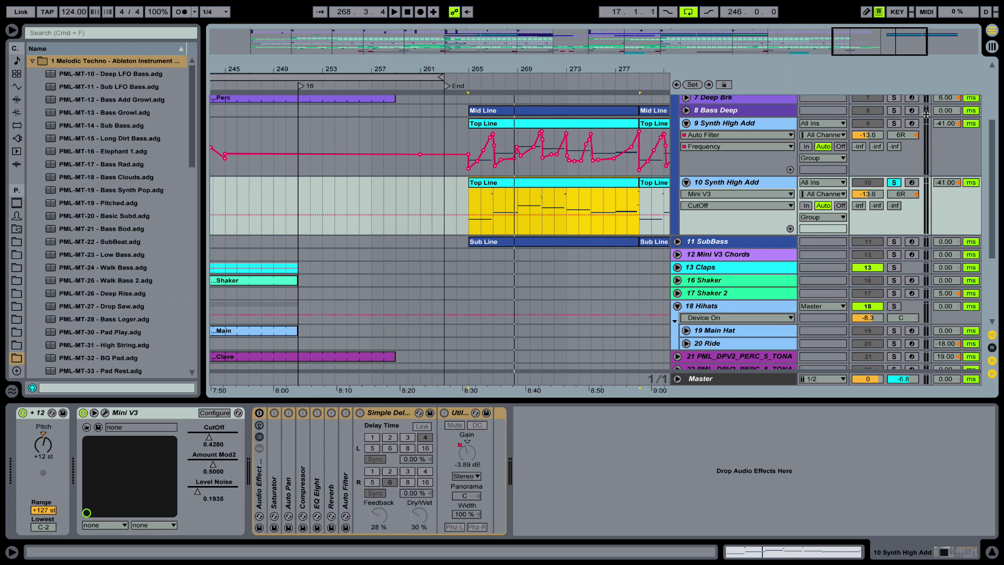
click(895, 124)
key(space)
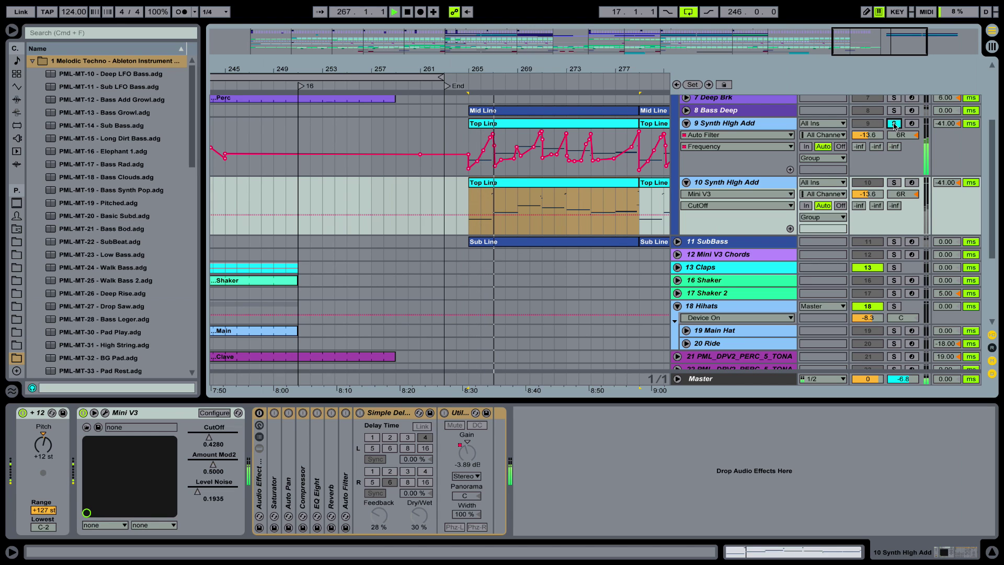
key(space)
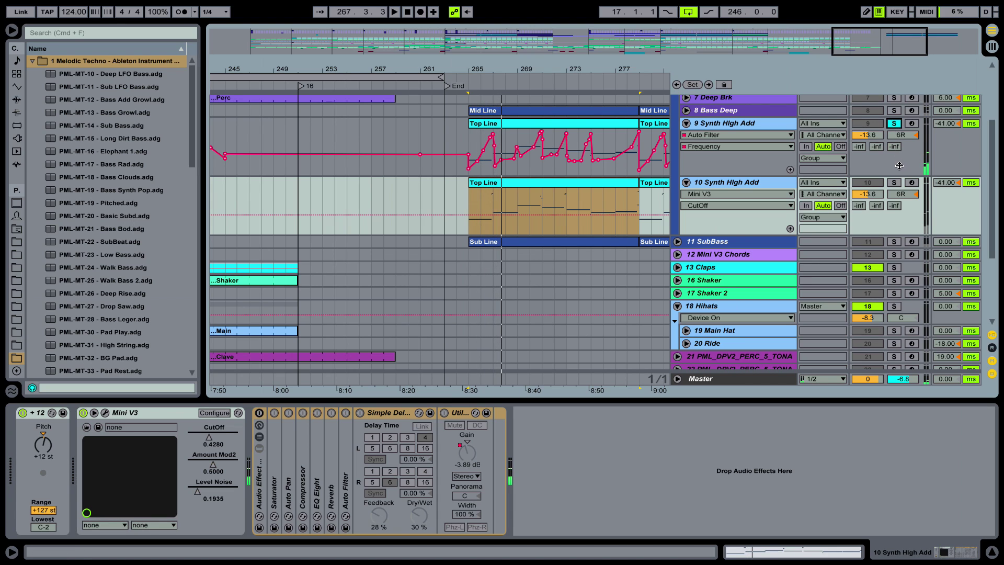
- Solo track 10 Synth High Add instead and play it from bar 265
click(894, 183)
key(space)
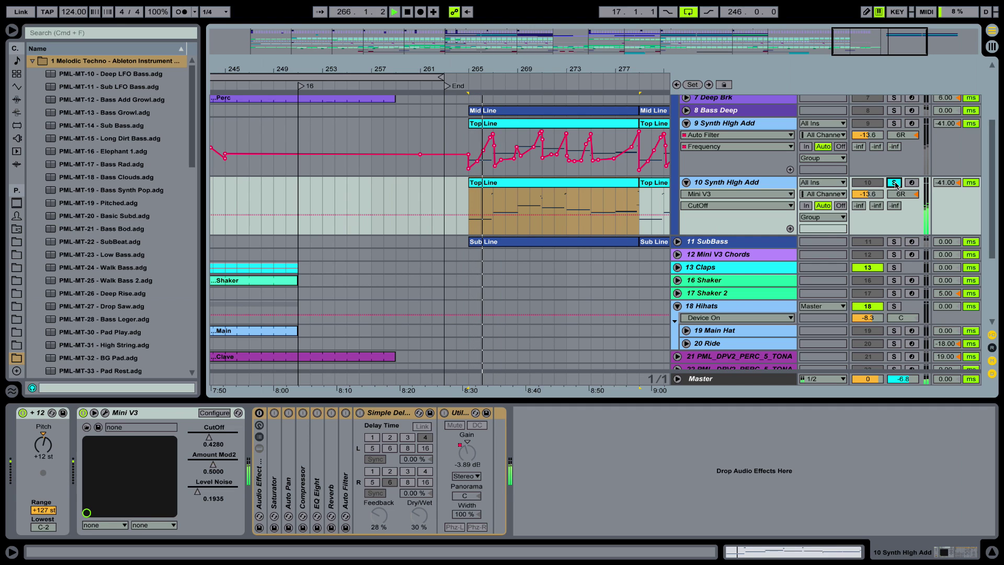
click(893, 182)
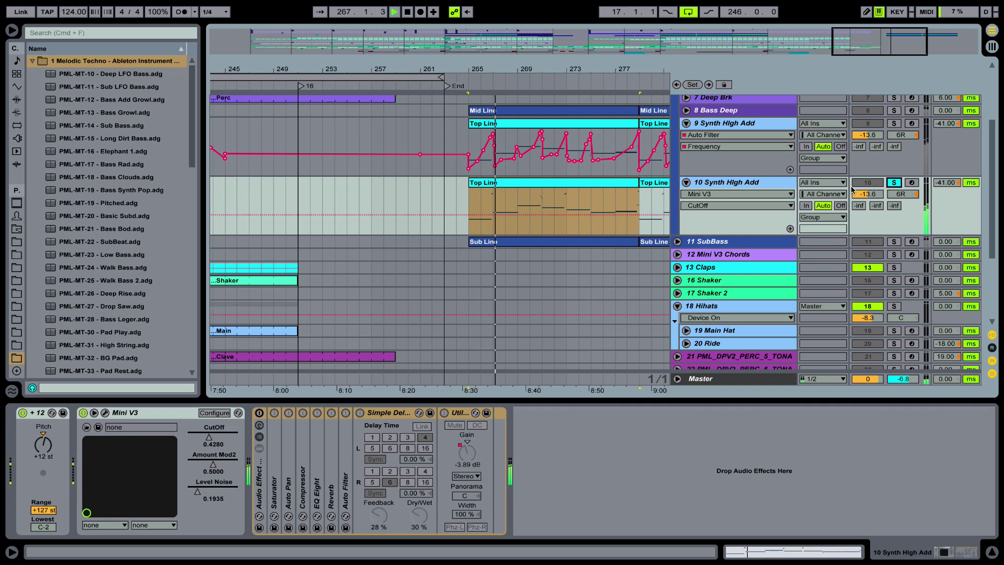
key(space)
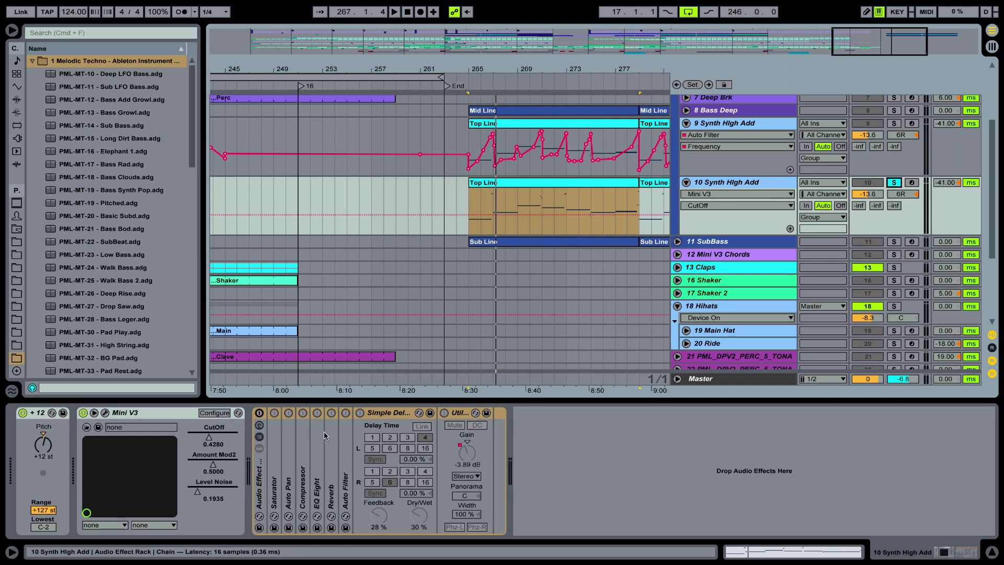
- Enable track 10's rack and bypass Auto Pan, Compressor, EQ Eight, Reverb, Auto Filter, Simple Delay, Utility
click(256, 413)
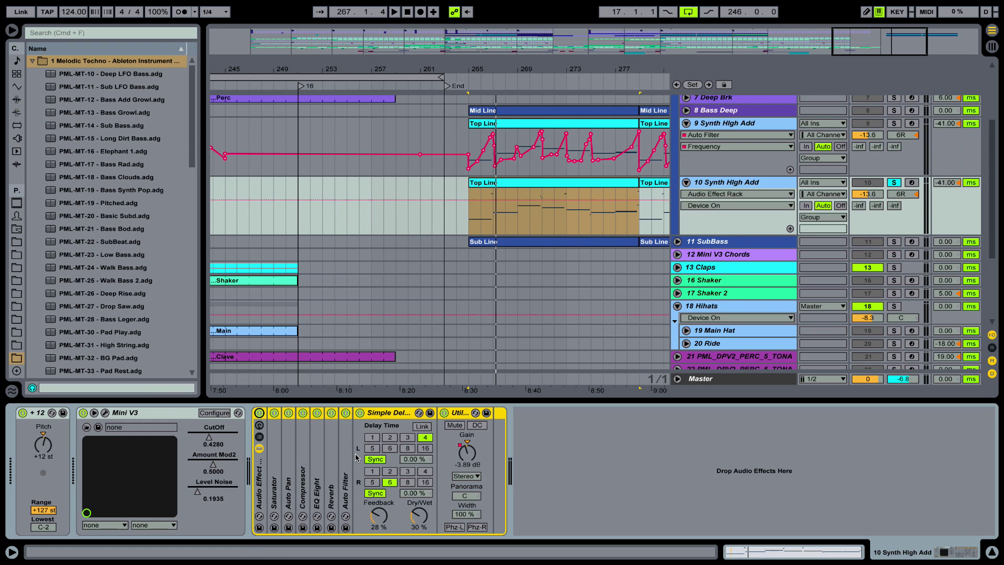
click(288, 413)
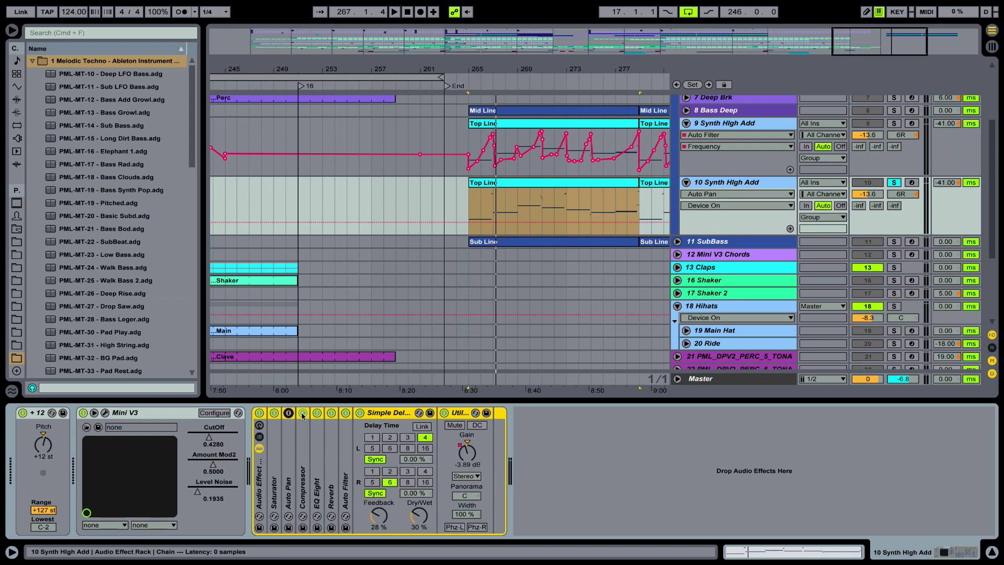
click(302, 412)
click(317, 412)
click(331, 412)
click(345, 413)
click(360, 412)
click(444, 412)
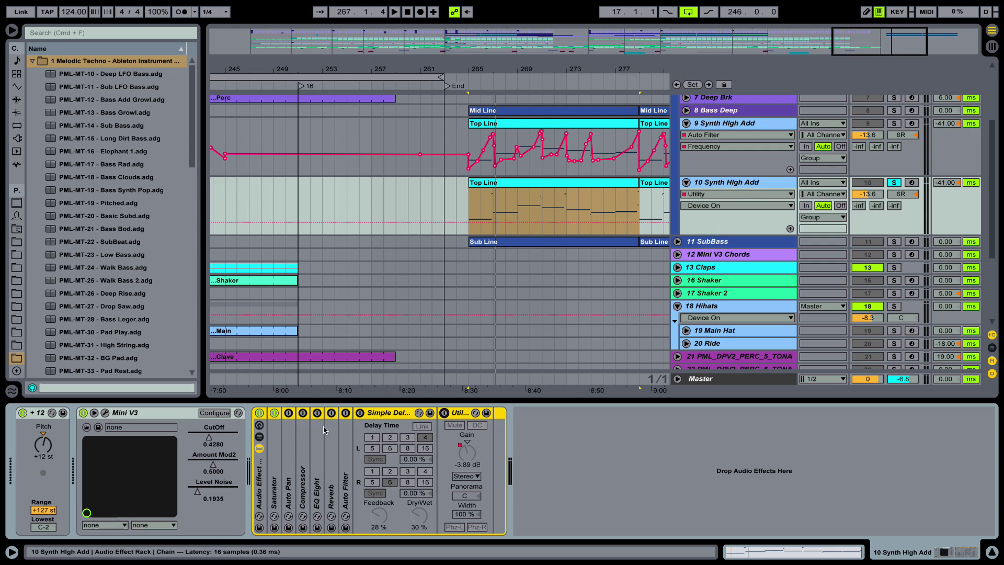
- Expand the folded Saturator and list the audio effects in the browser
click(279, 445)
double_click(279, 445)
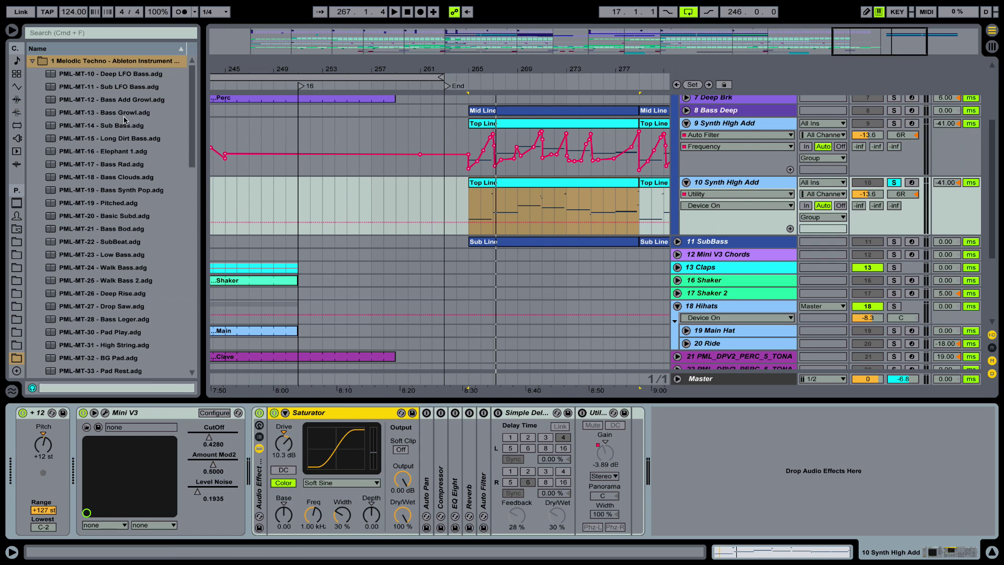
click(18, 87)
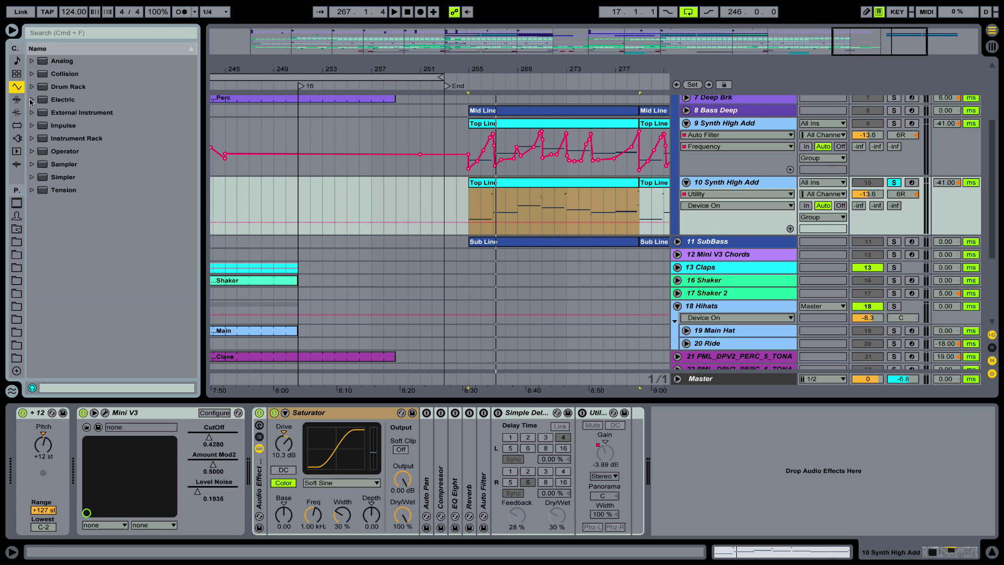
click(17, 99)
scroll(75, 121, down, 3)
click(55, 293)
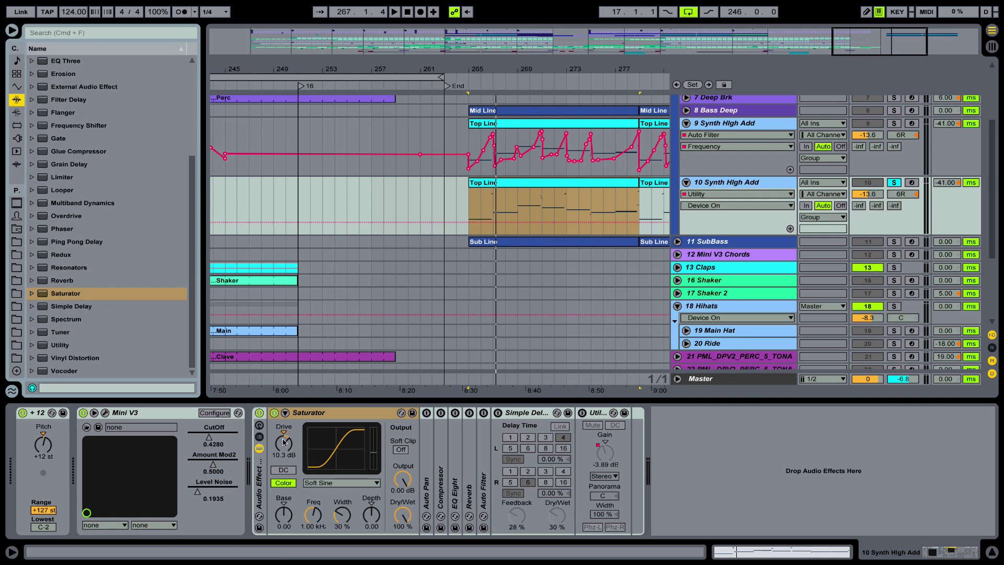
- Play the loop, A/B the Saturator on and off, and adjust its Dry/Wet mix
click(408, 517)
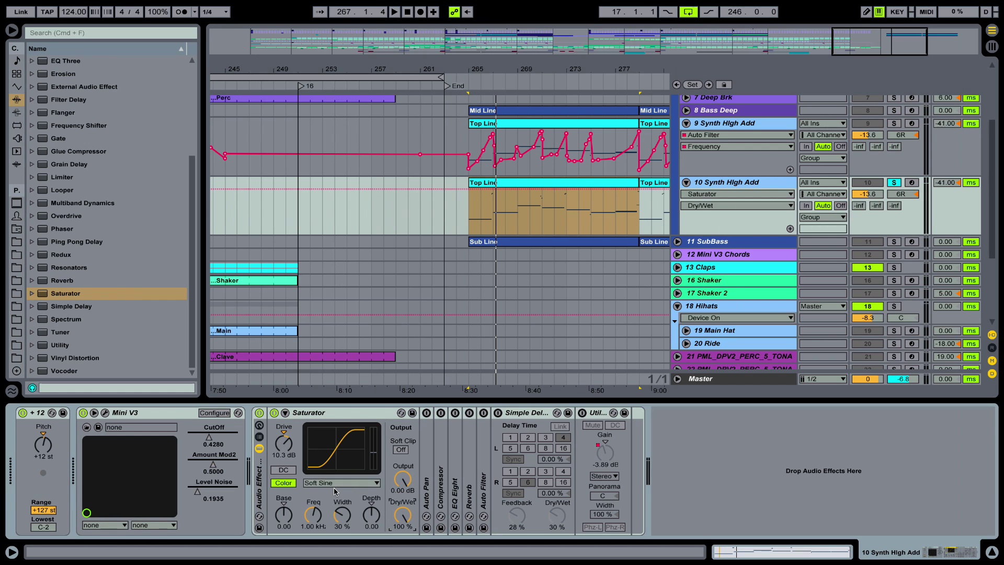
key(space)
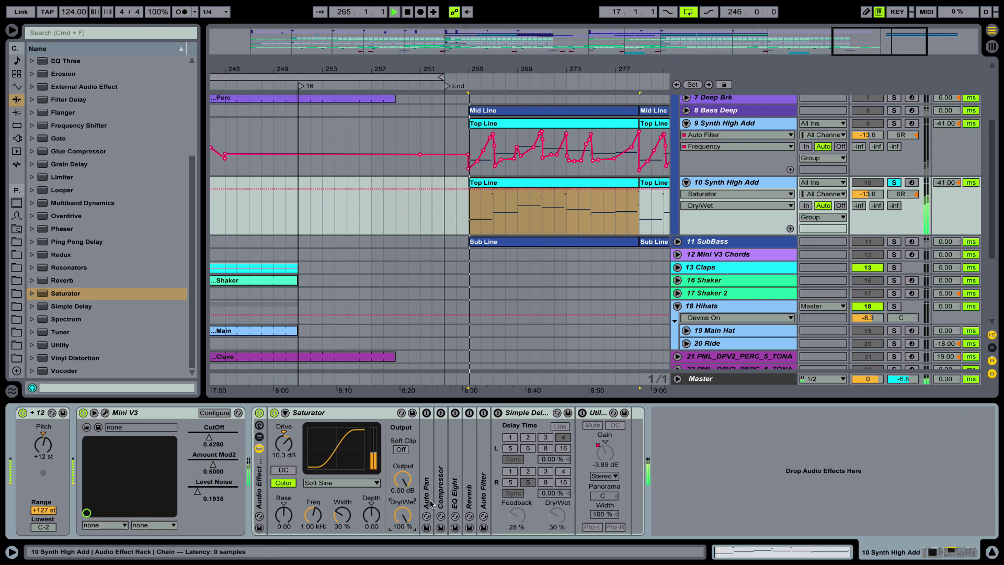
click(273, 413)
click(274, 413)
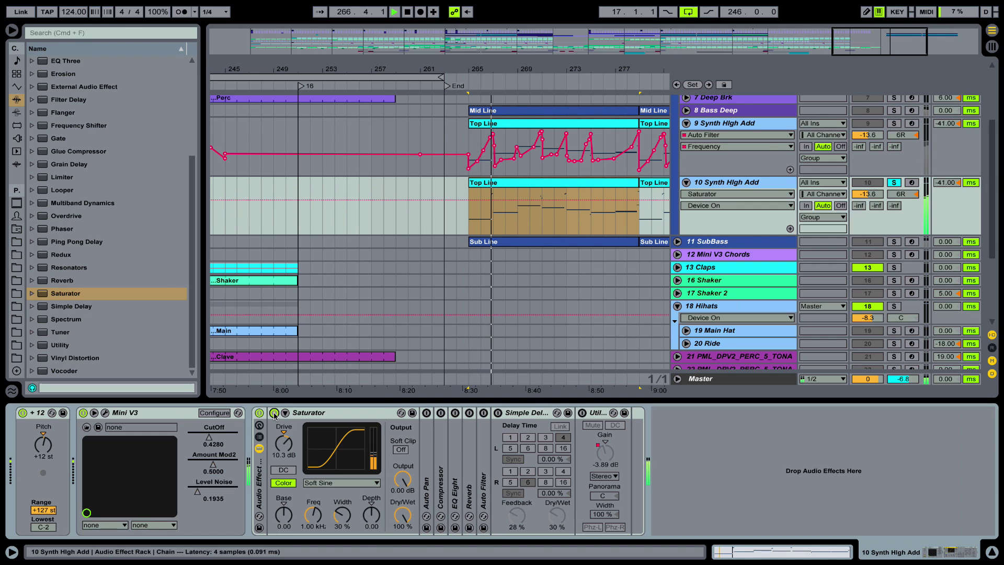
mouse_move(402, 514)
mouse_down()
mouse_move(402, 554)
mouse_move(403, 512)
mouse_up()
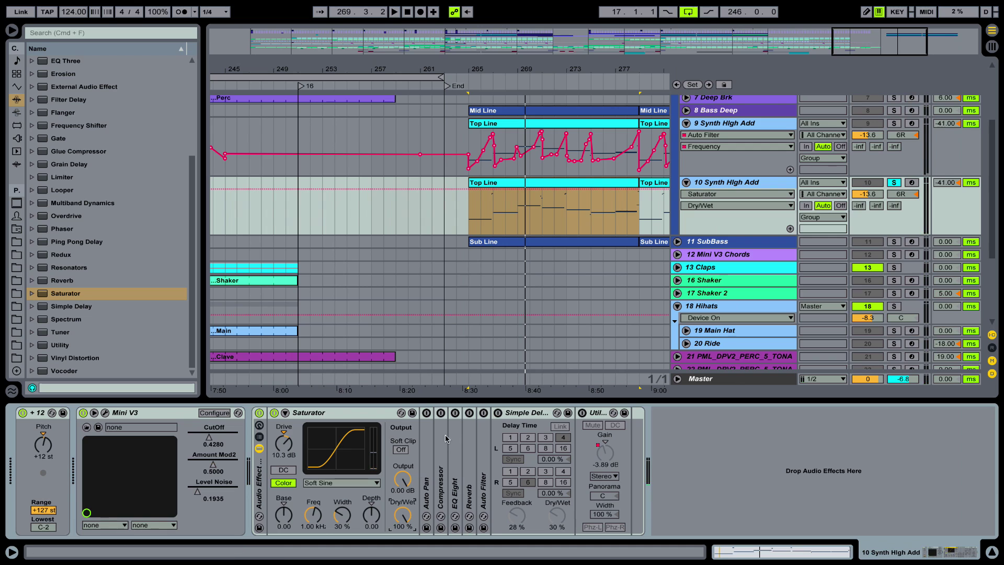
- Expand the Auto Pan and reactivate it at 29.4% amount and 0.28 Hz, then audition
double_click(432, 417)
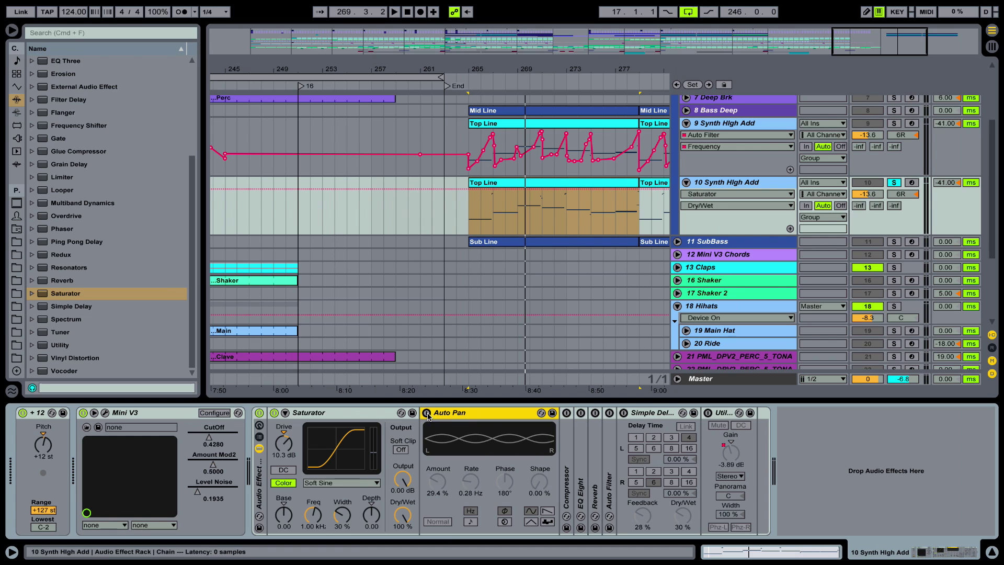
key(0)
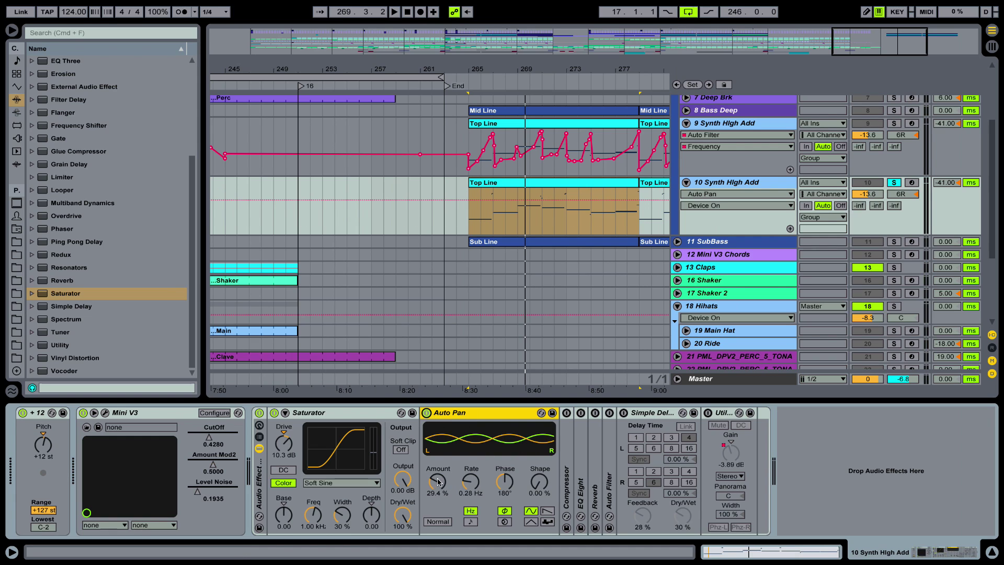
key(space)
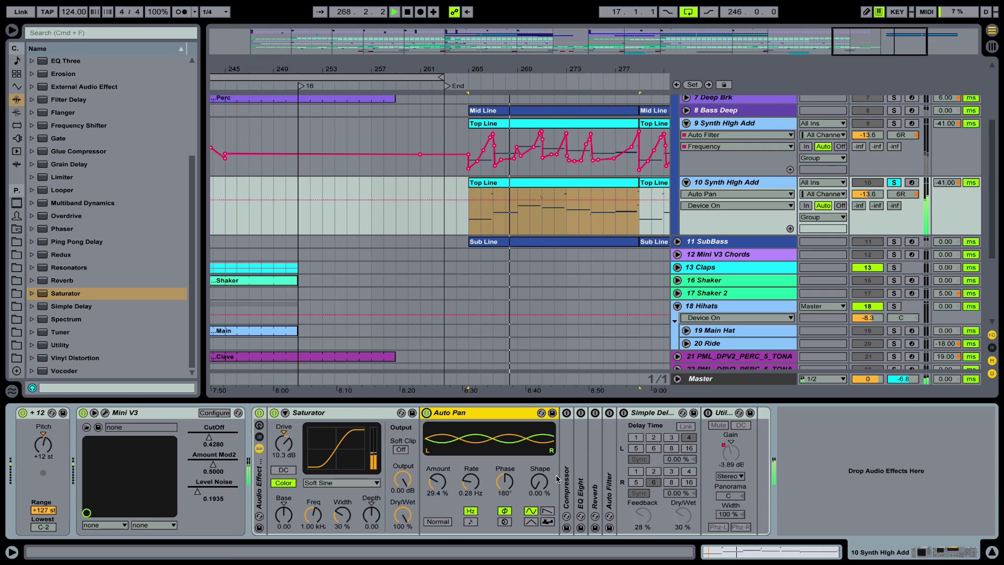
key(space)
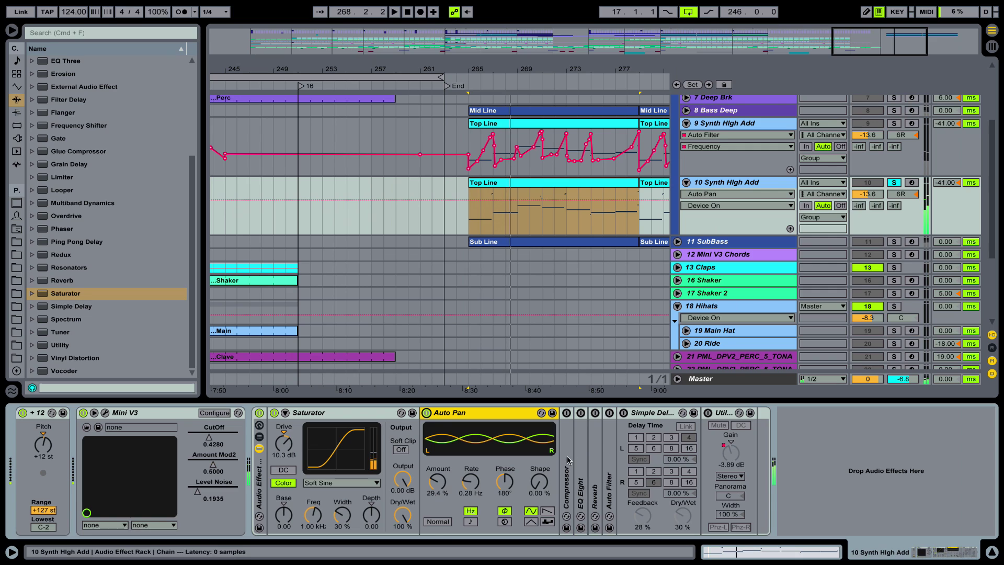
- Expand and enable track 10's EQ Eight, A/B-testing its low-cut and high-cut bands during playback
double_click(582, 435)
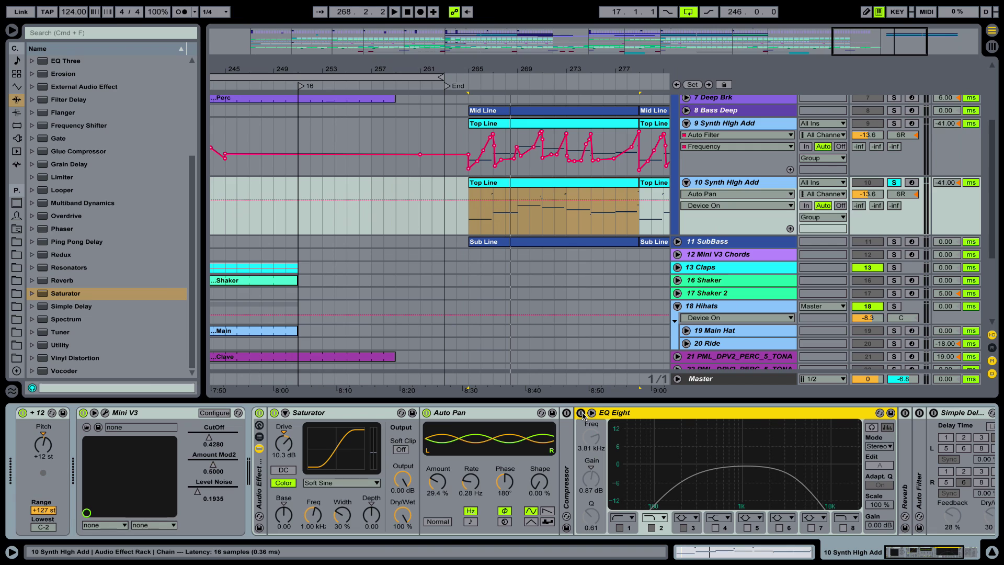
click(581, 413)
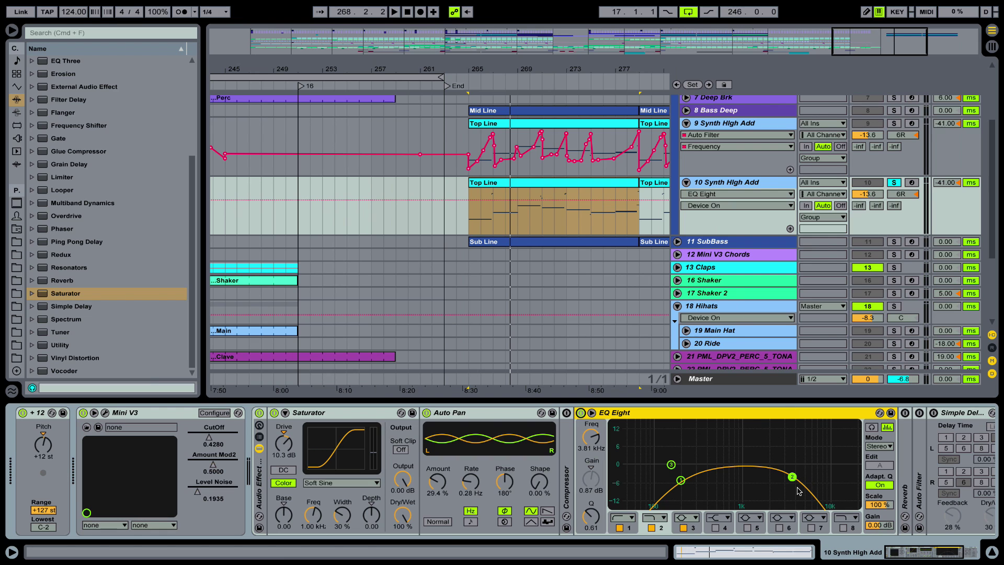
key(space)
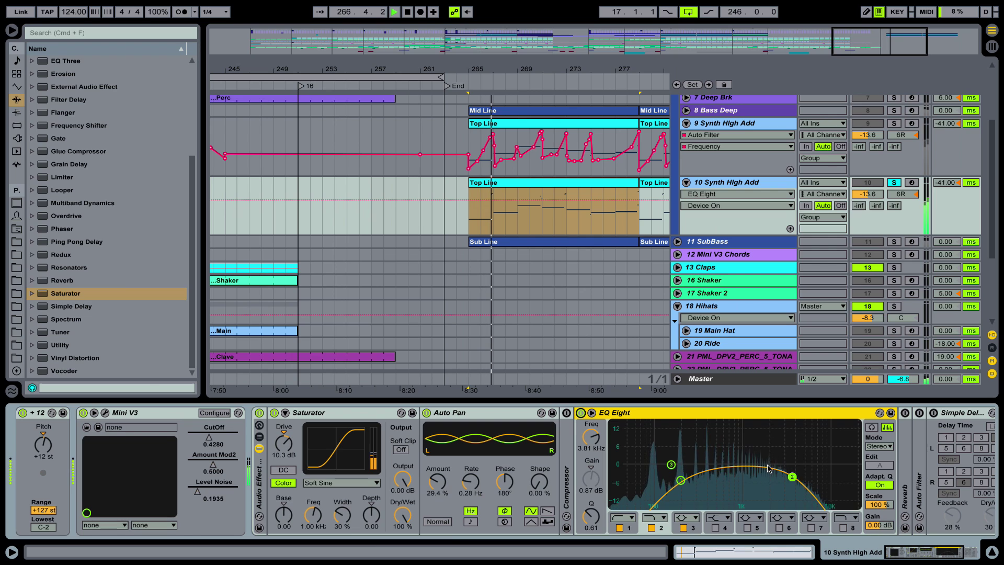
click(620, 528)
click(651, 528)
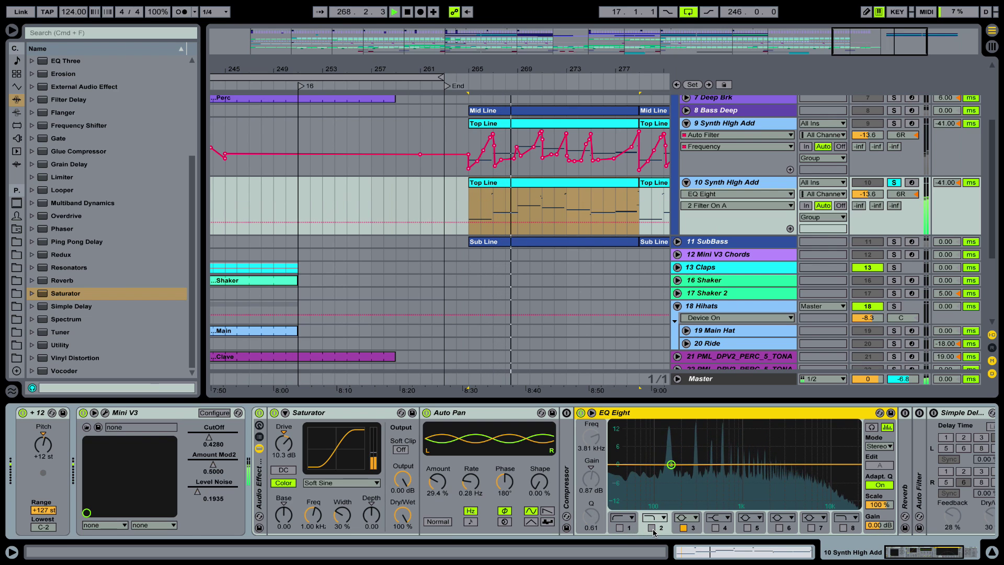
click(650, 528)
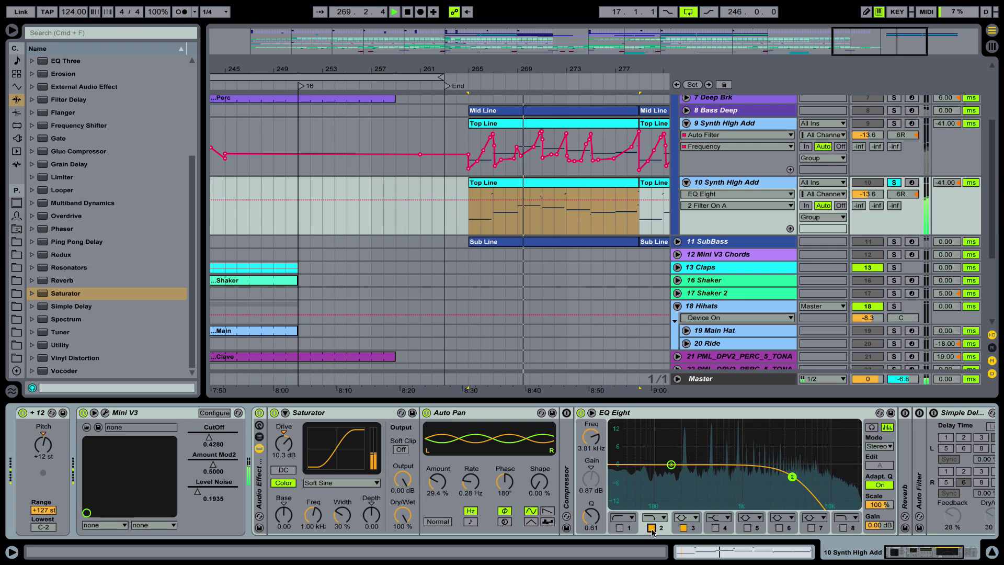
click(620, 528)
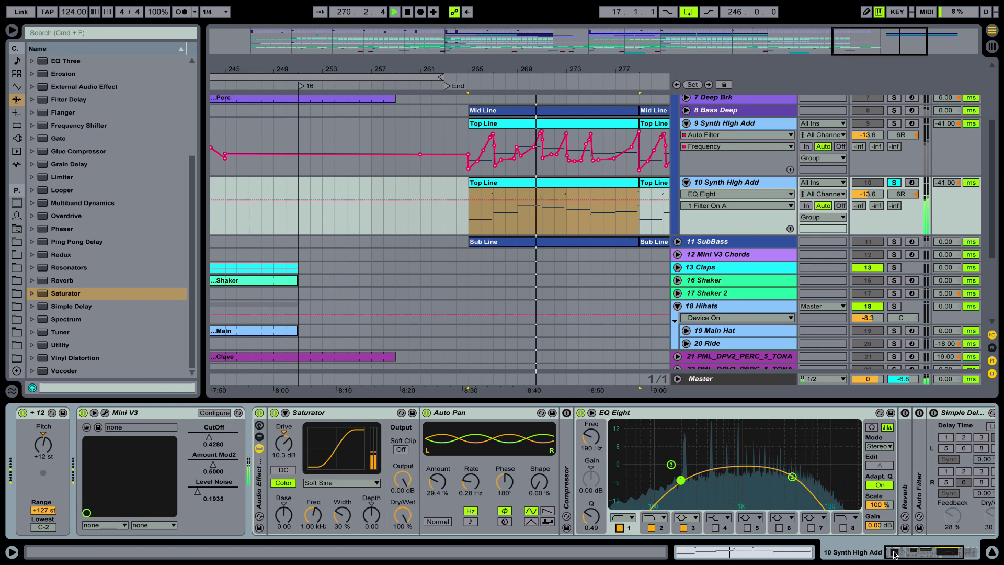
scroll(896, 554, right, 5)
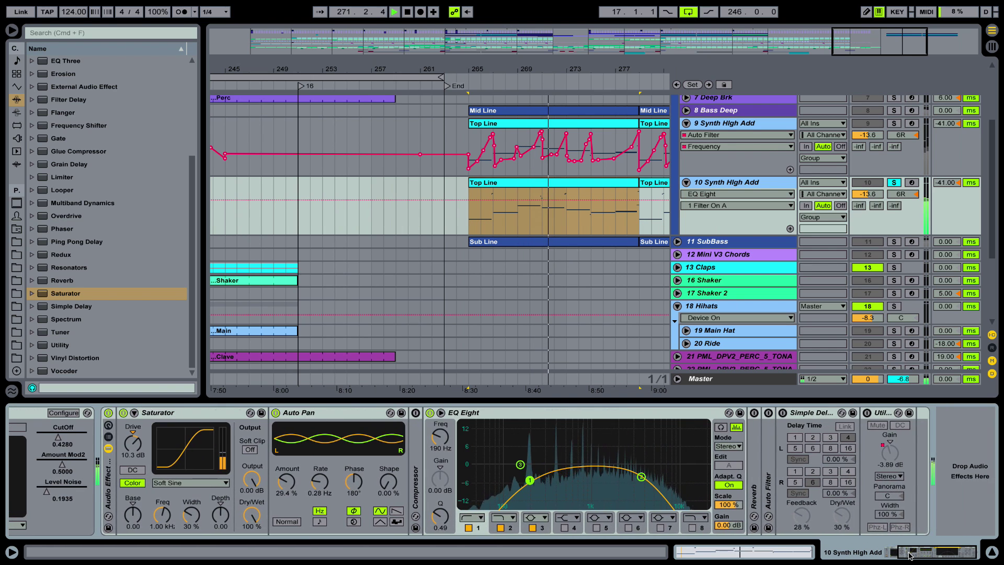
- Expand the folded Reverb and scroll the chain to show its 20% dry/wet, 891 ms decay settings
double_click(758, 440)
scroll(906, 559, right, 3)
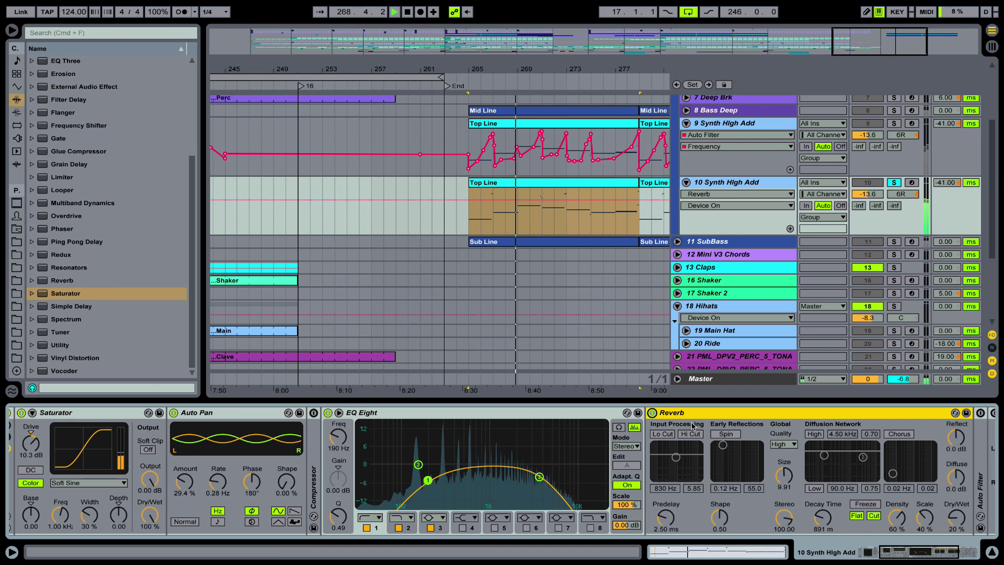
drag(910, 552, 927, 552)
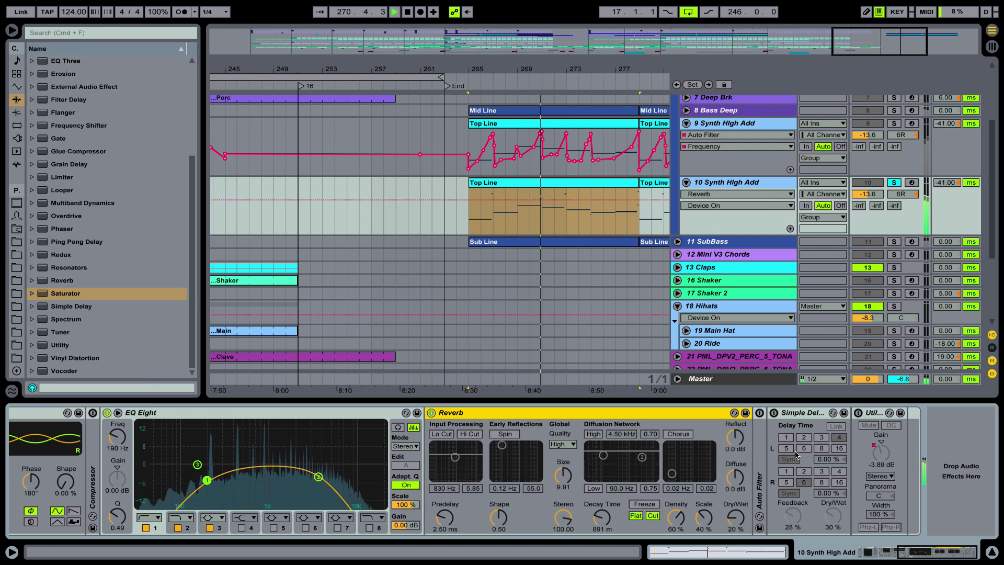
- Turn on Simple Delay (28% feedback, 30% dry/wet) and play the lead briefly to hear it
click(774, 416)
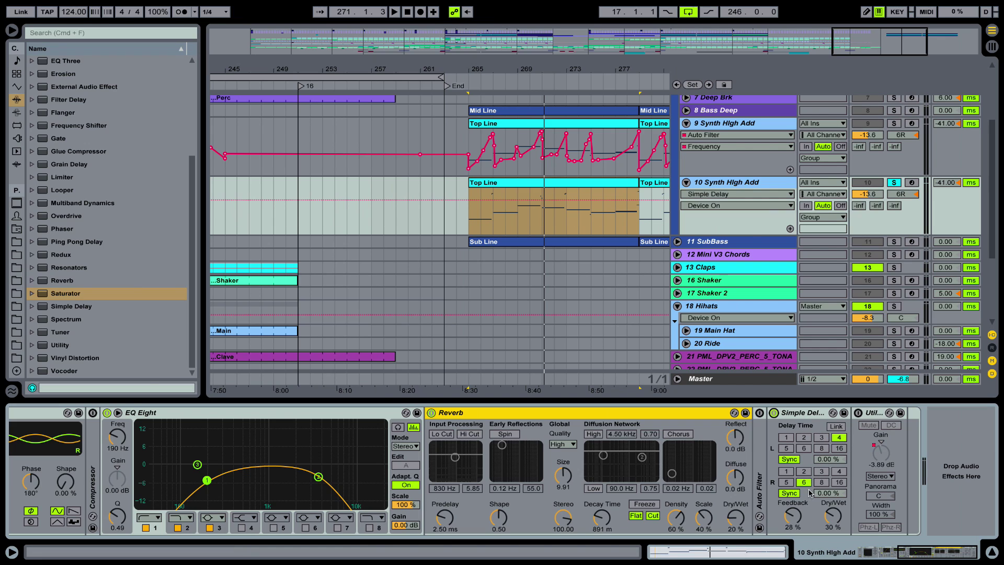
key(space)
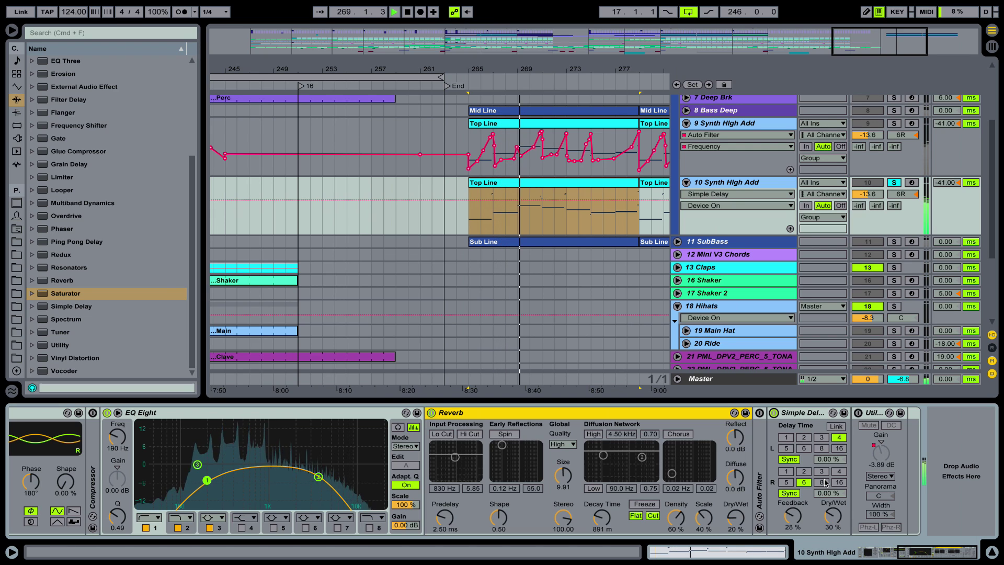
key(space)
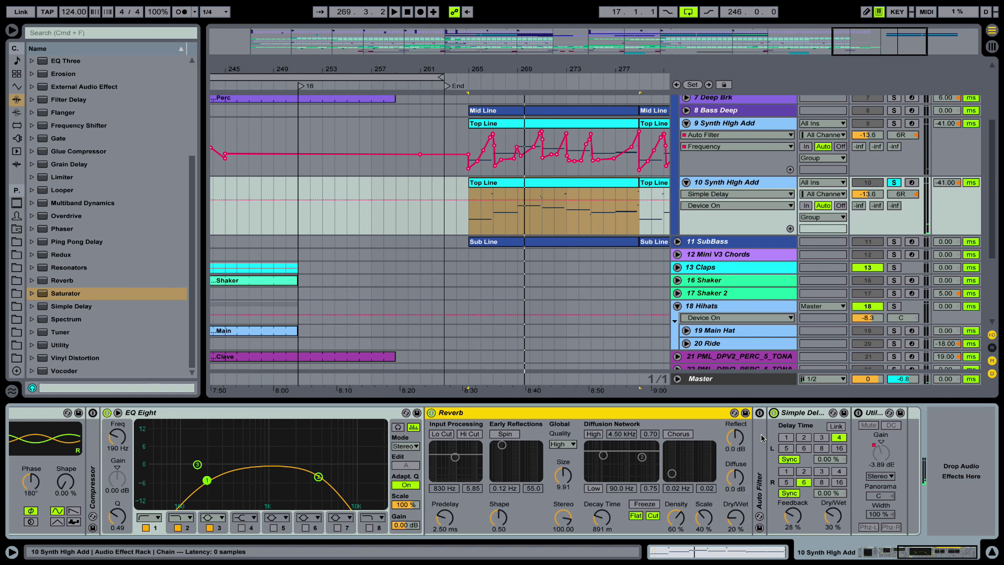
- Expand and activate Auto Filter, show its Frequency automation, and zoom to bars 261–274
double_click(761, 438)
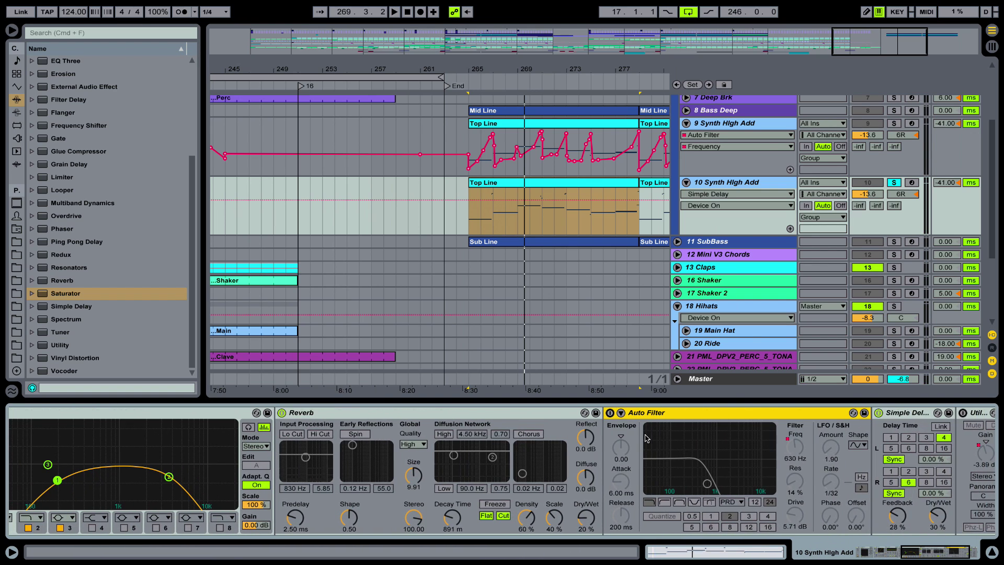
click(610, 413)
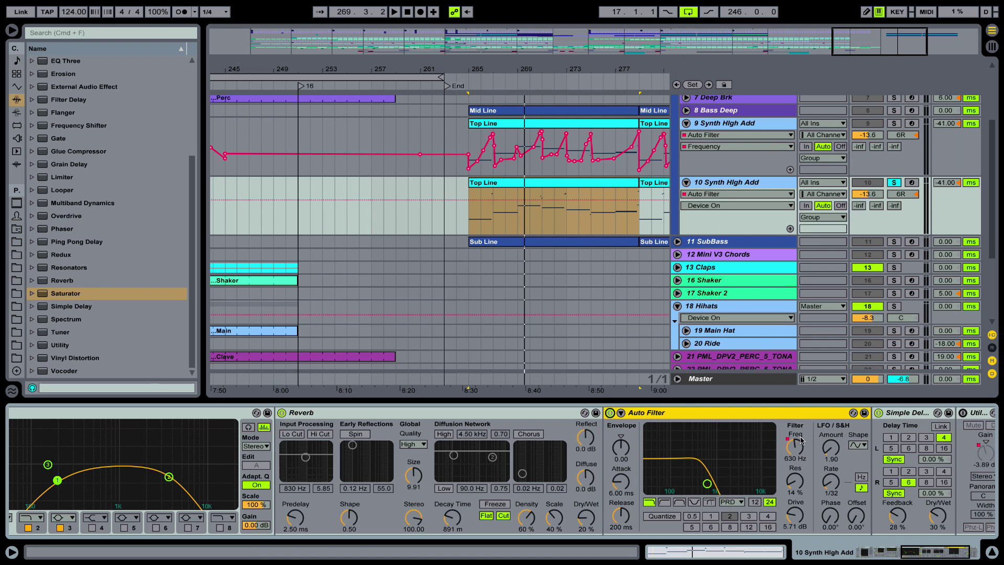
click(793, 453)
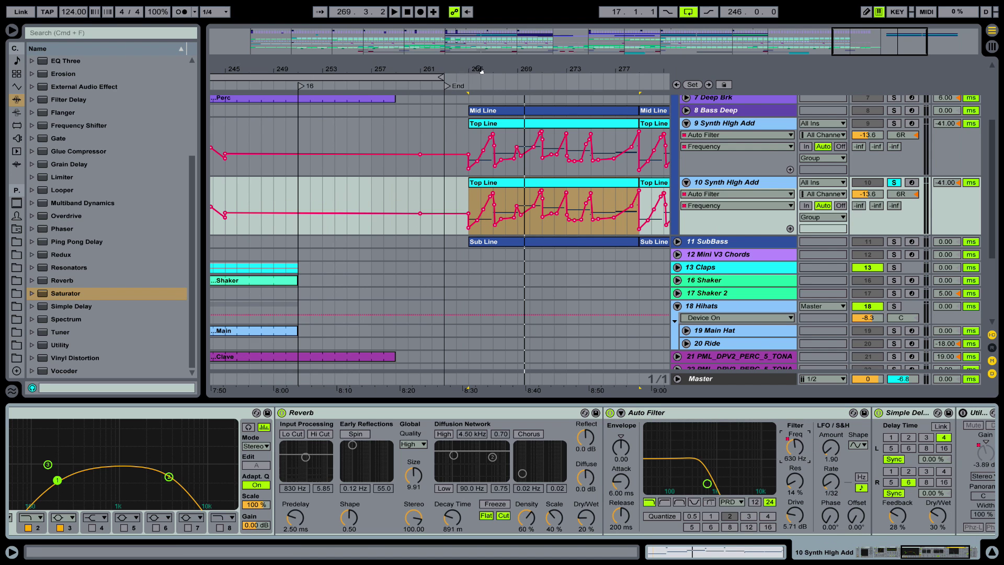
drag(478, 69, 385, 81)
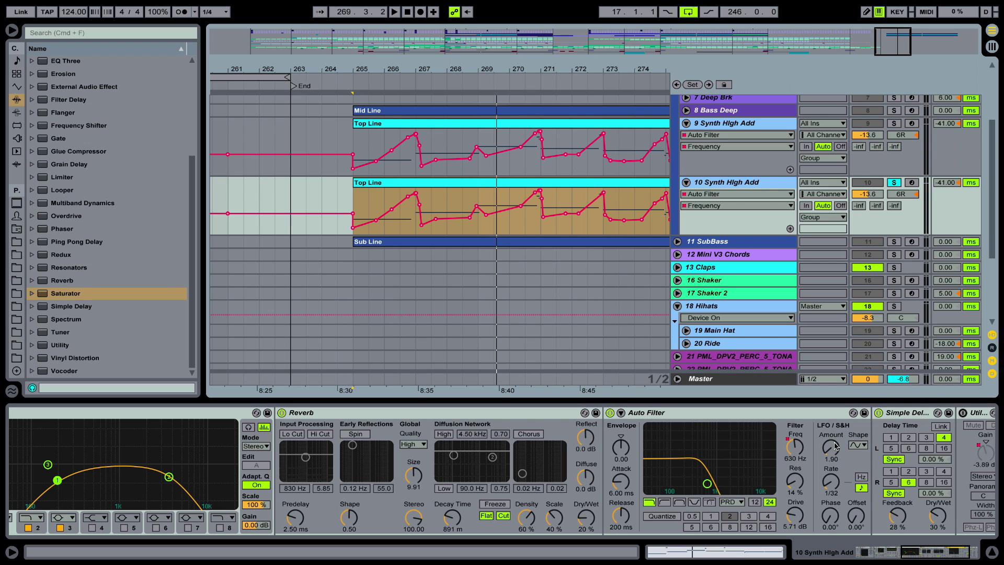
- Sync the Auto Filter LFO to tempo, open the cutoff to 8.04 kHz, and play
click(860, 488)
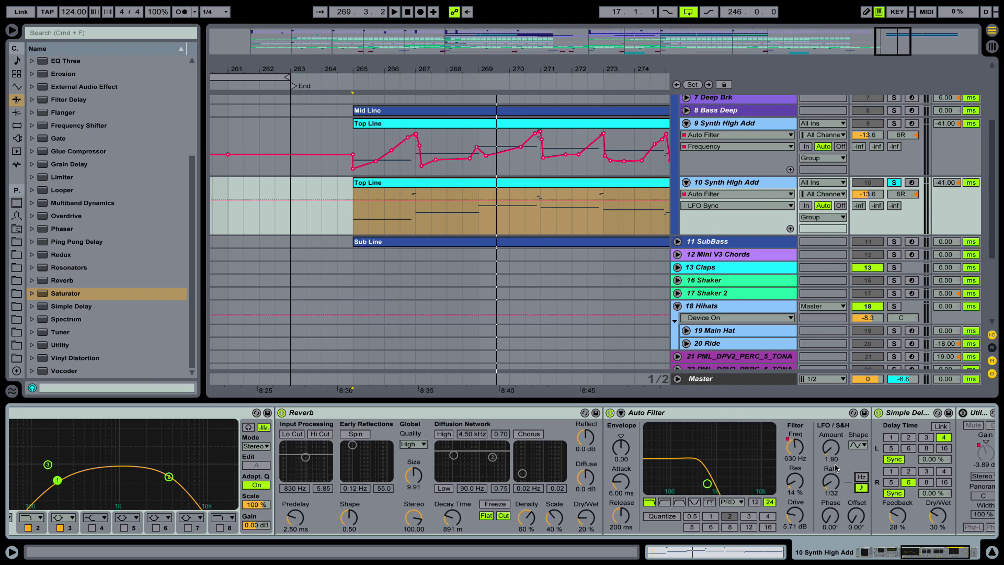
drag(708, 483, 756, 485)
key(space)
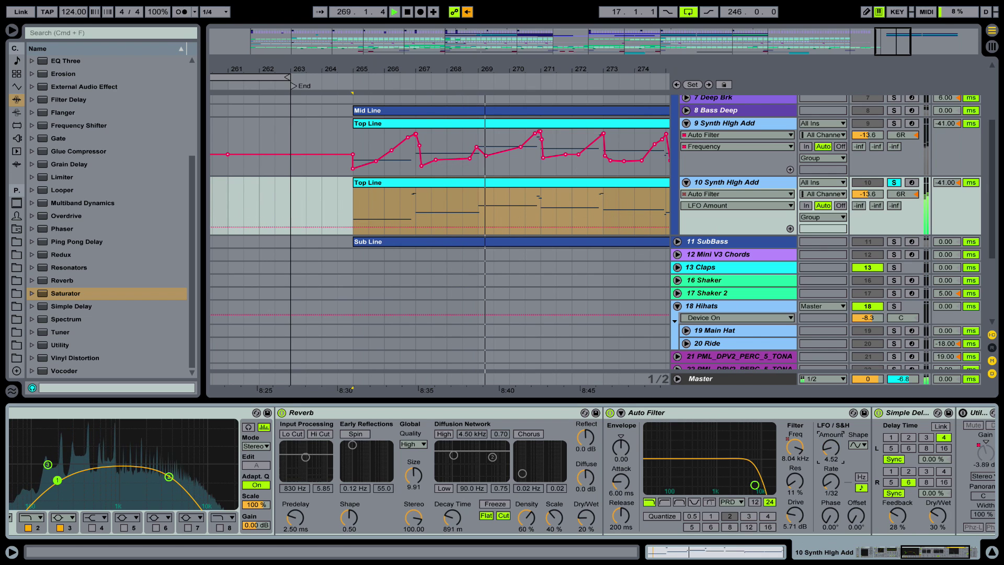
- Lower the Auto Filter LFO amount to 1.90, keep the PRD circuit, replay and zoom out to bars 257–277
key(space)
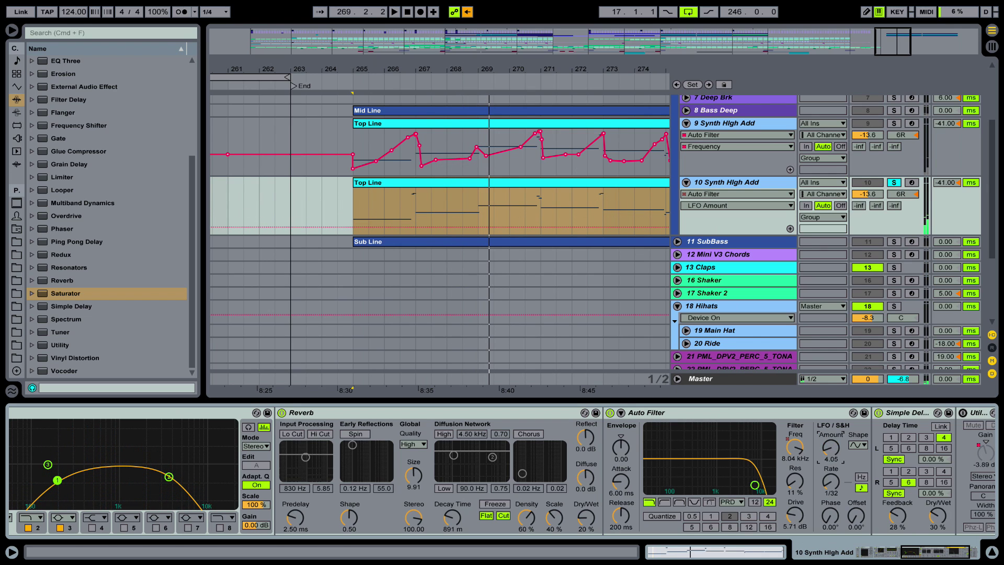
drag(830, 447, 835, 456)
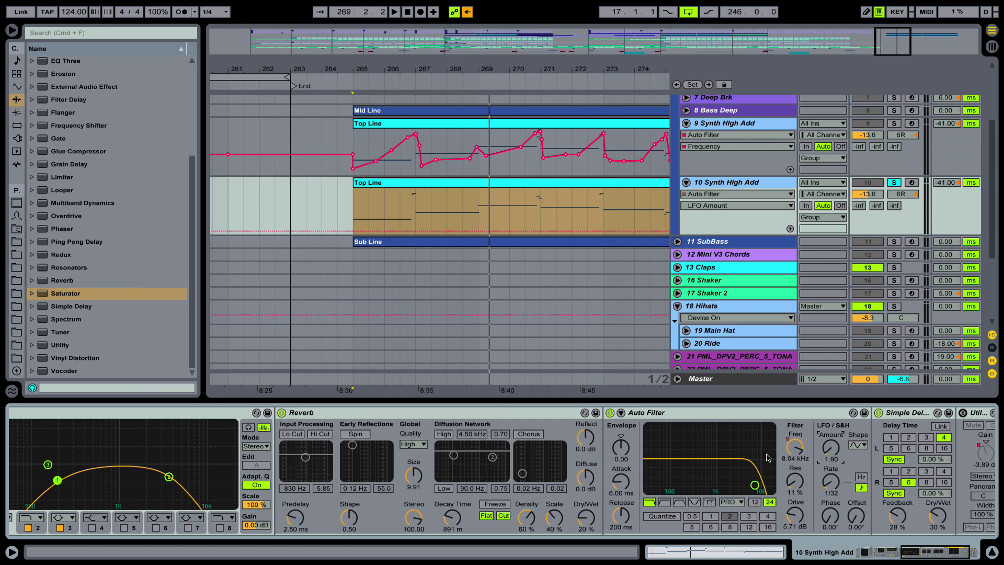
click(740, 502)
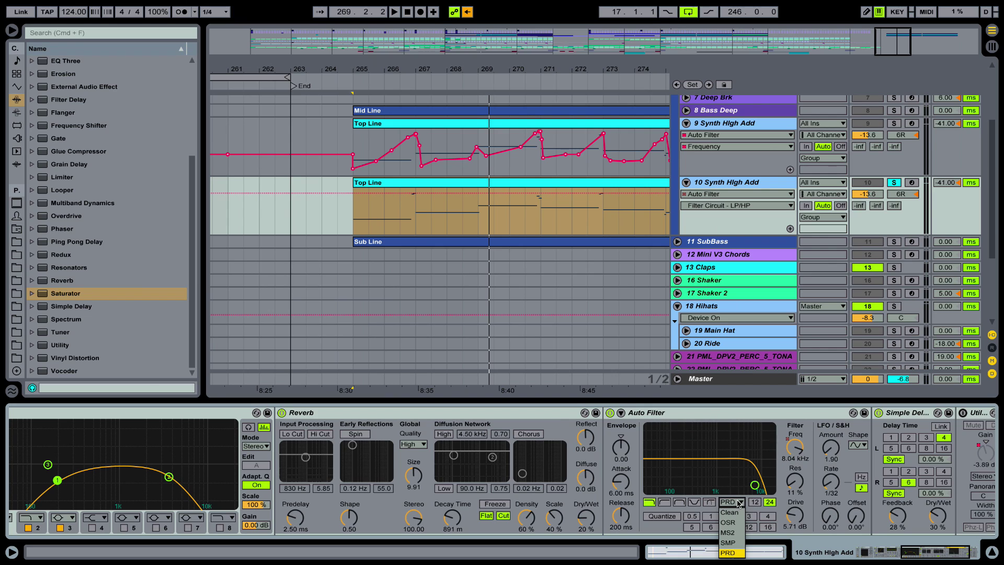
click(735, 554)
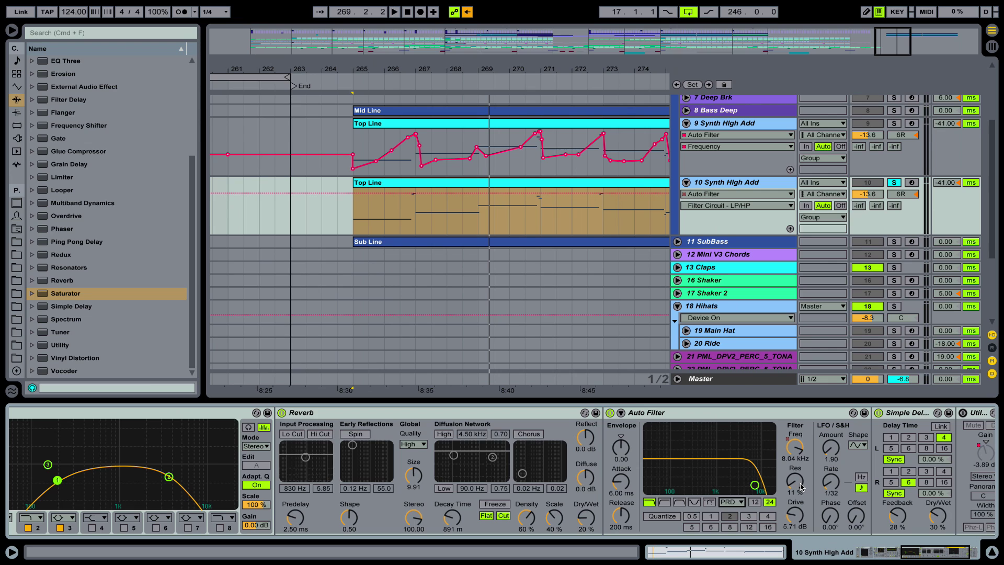
key(space)
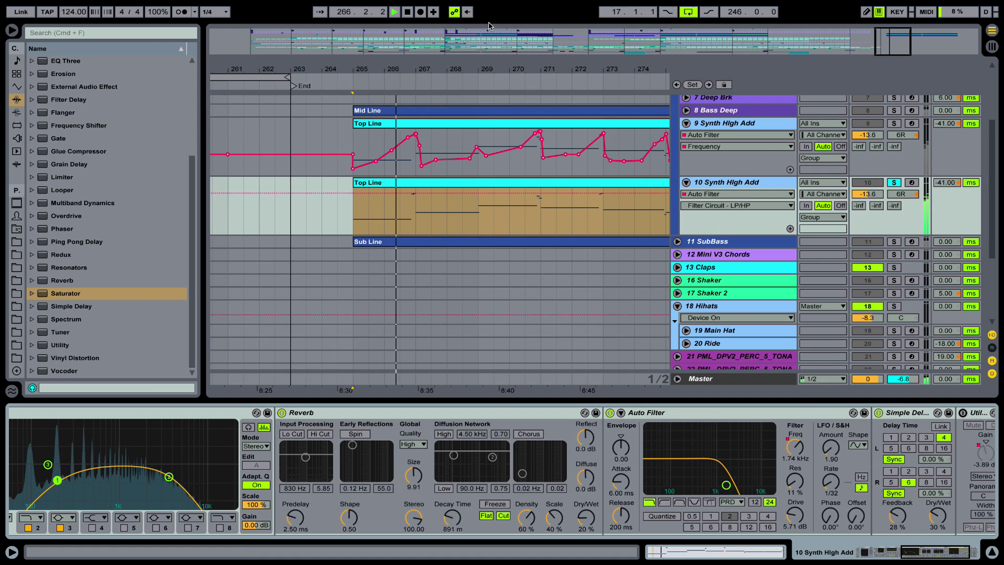
drag(489, 29, 488, 16)
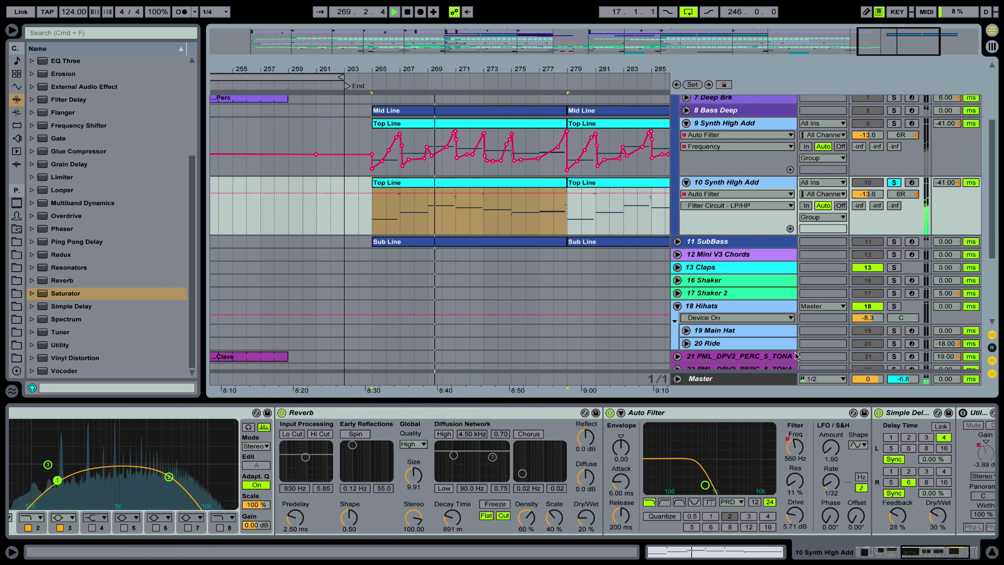
- Unfold the Bass Deep track and remove its extra Utility Gain and Auto Filter lanes
click(686, 110)
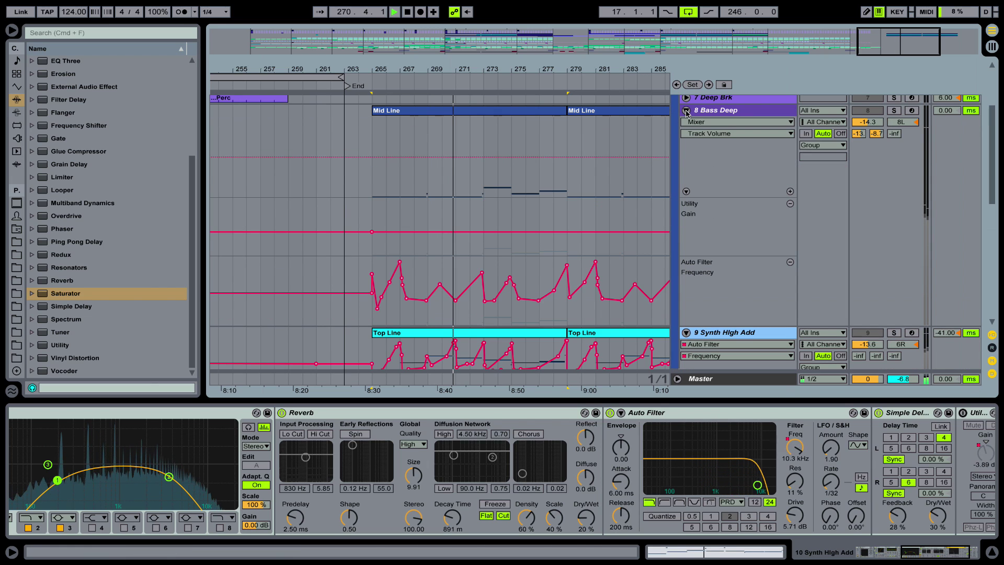
click(790, 203)
click(789, 204)
- Show Auto Filter Frequency automation on Bass Deep and play to compare it with the lead
click(718, 122)
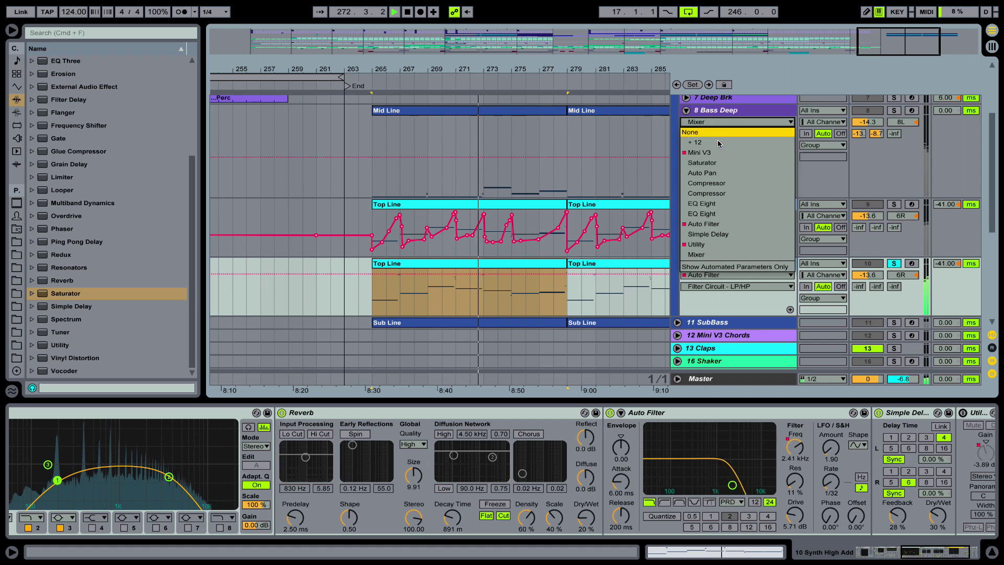
click(700, 152)
click(726, 122)
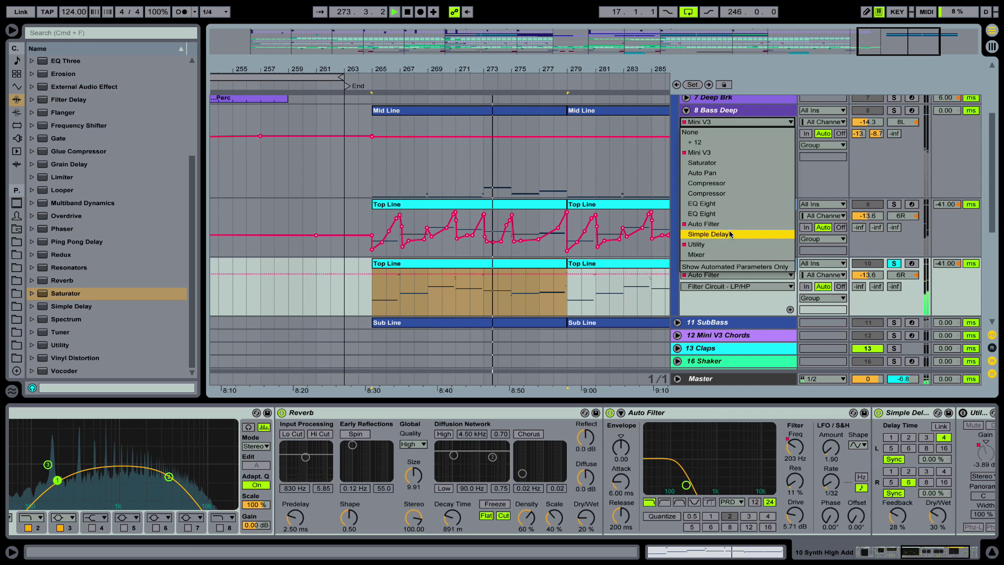
click(703, 224)
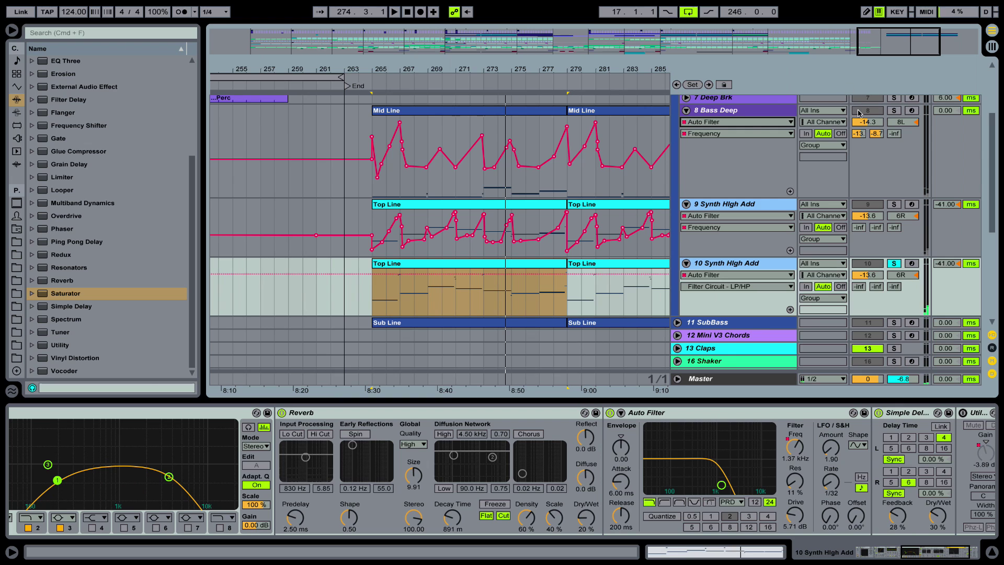
key(space)
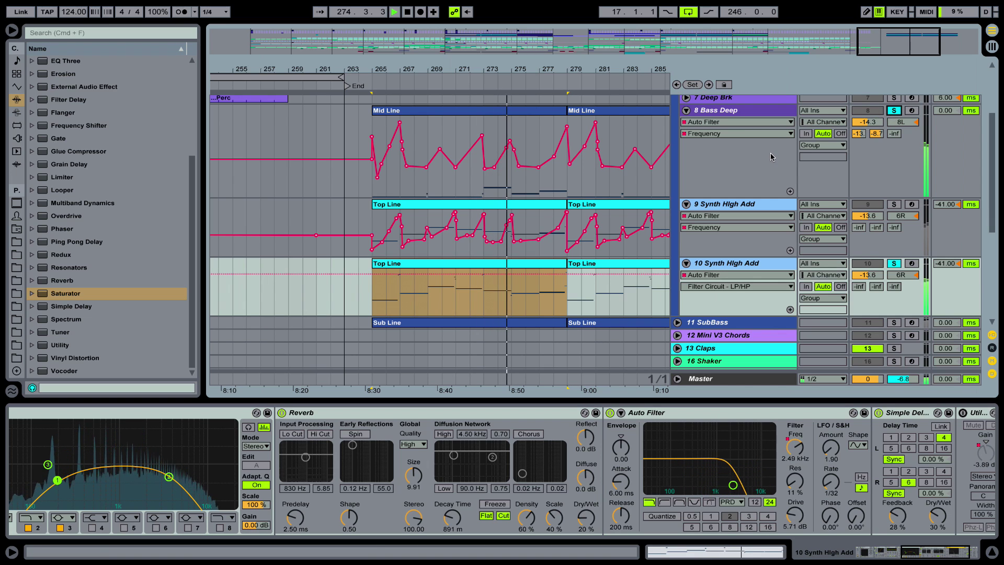
scroll(836, 496, left, 10)
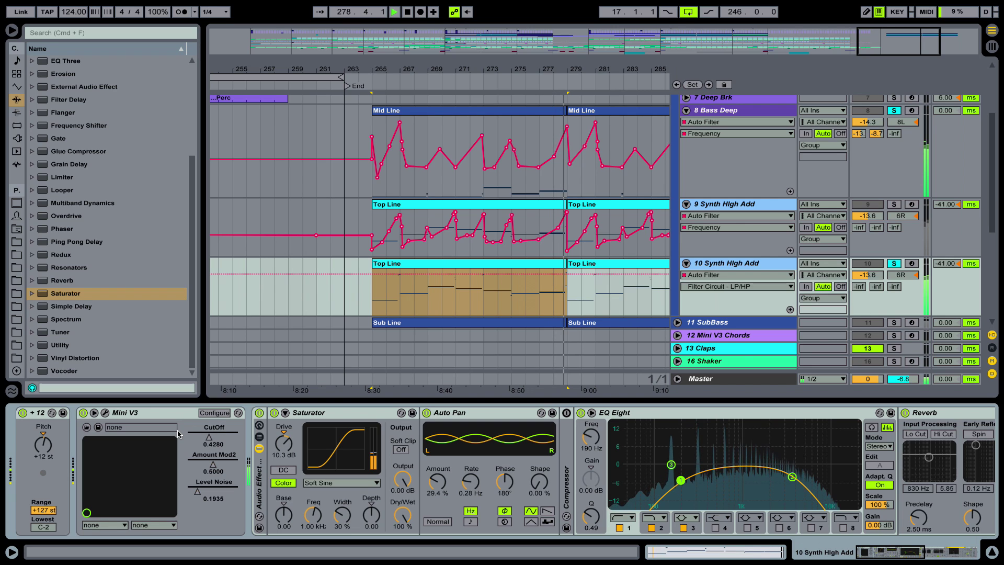
- Stop playback at bar 279 and show the 1 Melodic Techno instrument folder in the browser
key(space)
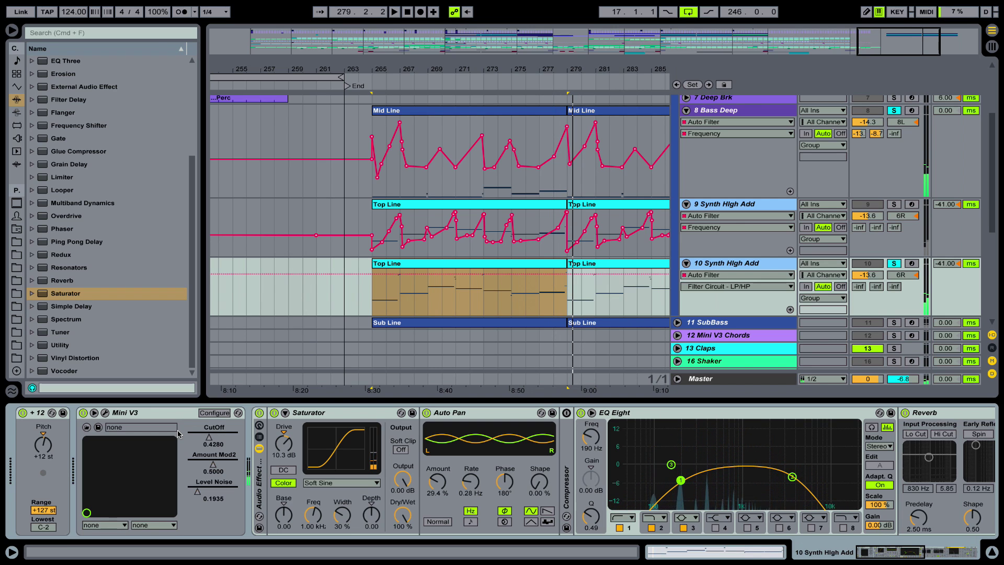
click(16, 358)
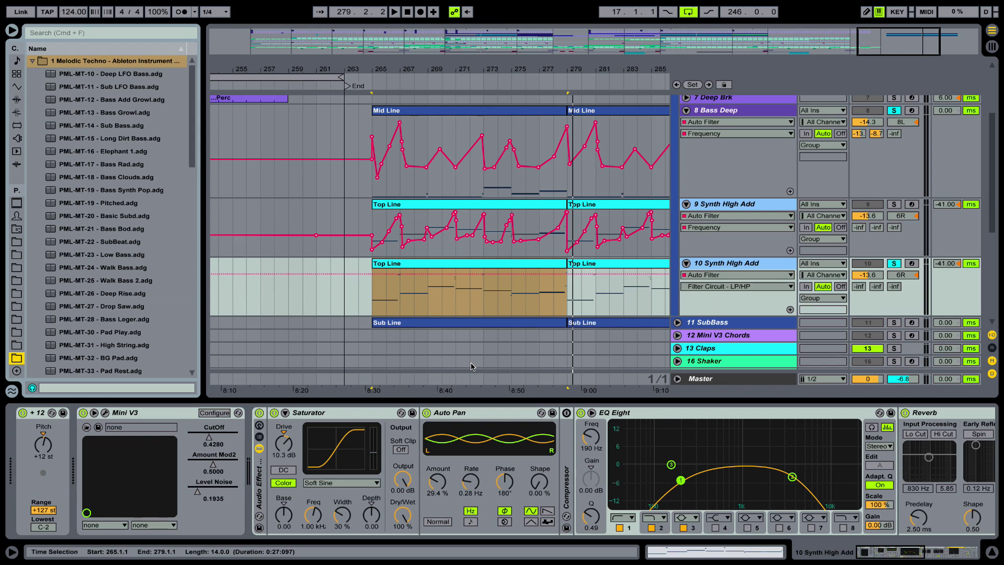
click(106, 413)
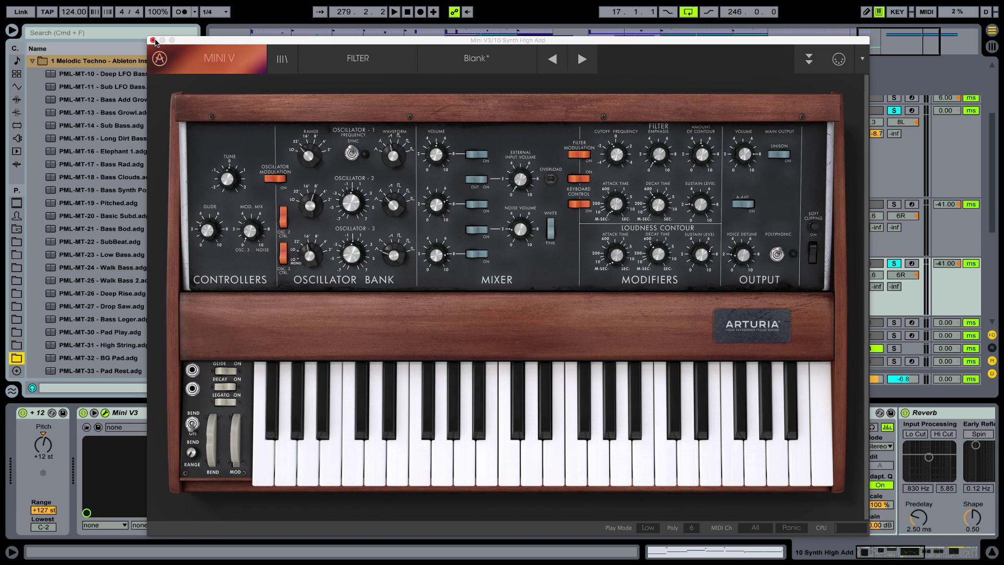
click(153, 41)
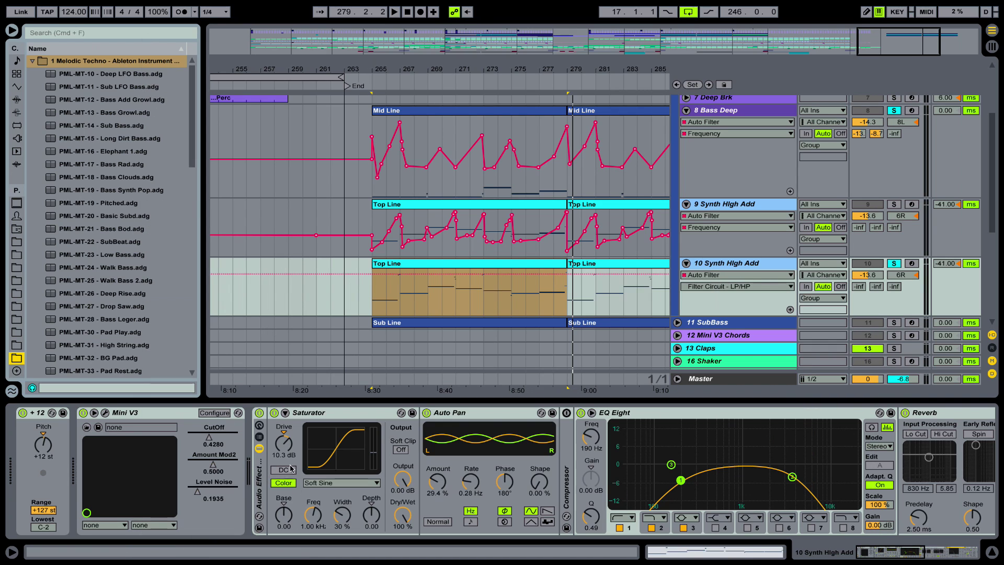